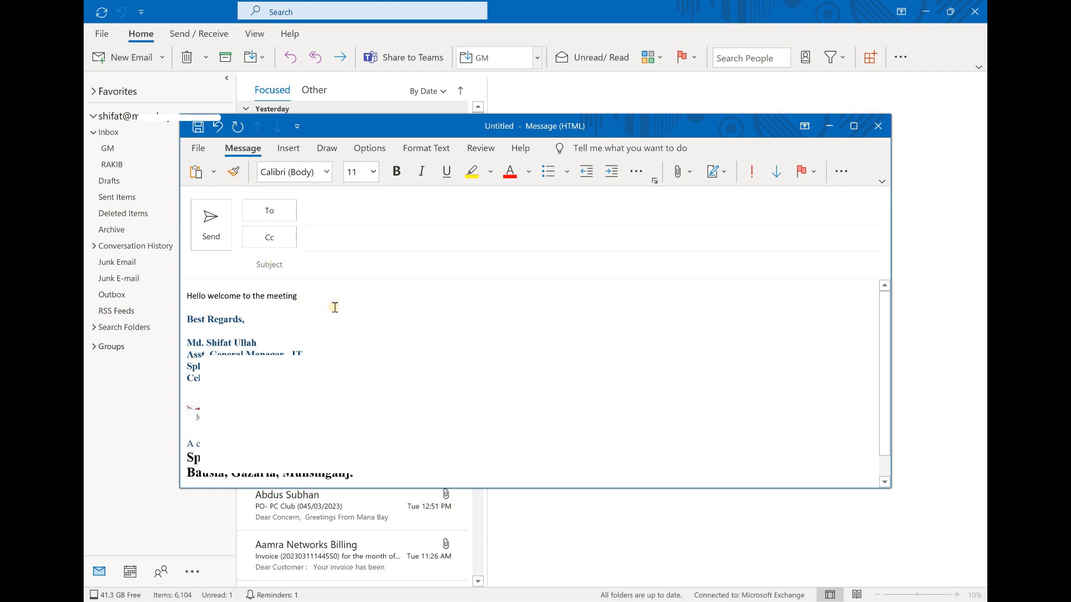
- Address the open welcome message to two colleagues individually and discard the draft without saving it
left_click(332, 218)
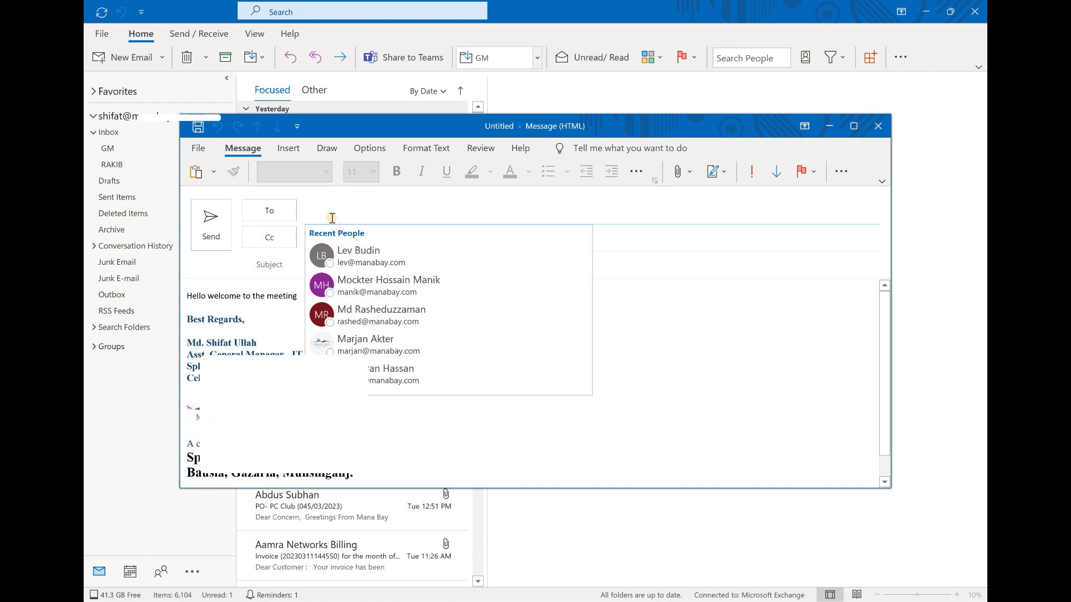
type("sade")
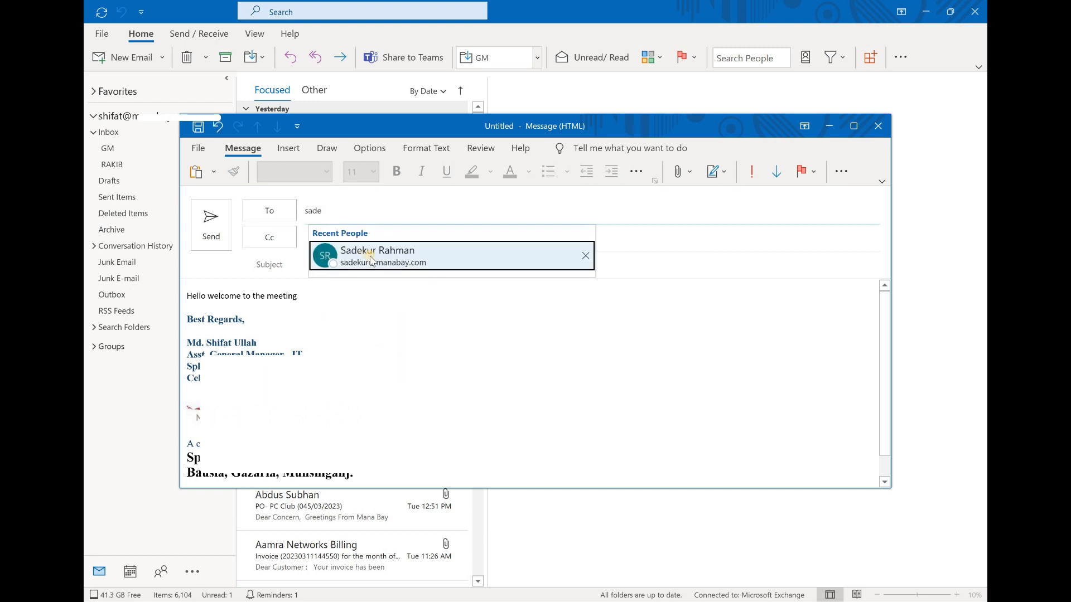
key("Return")
type("mosh")
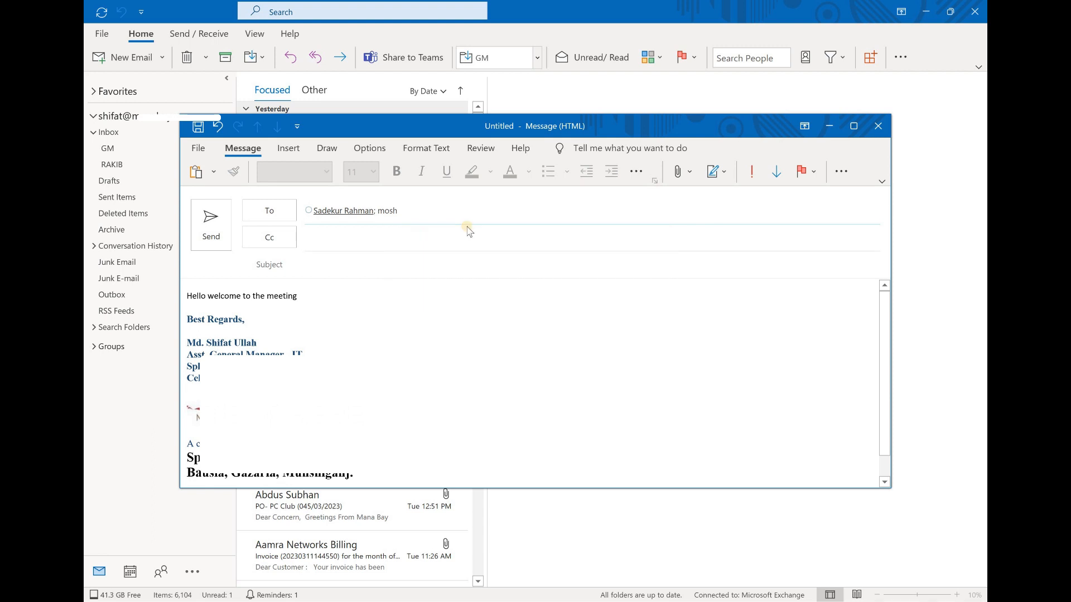
key("BackSpace")
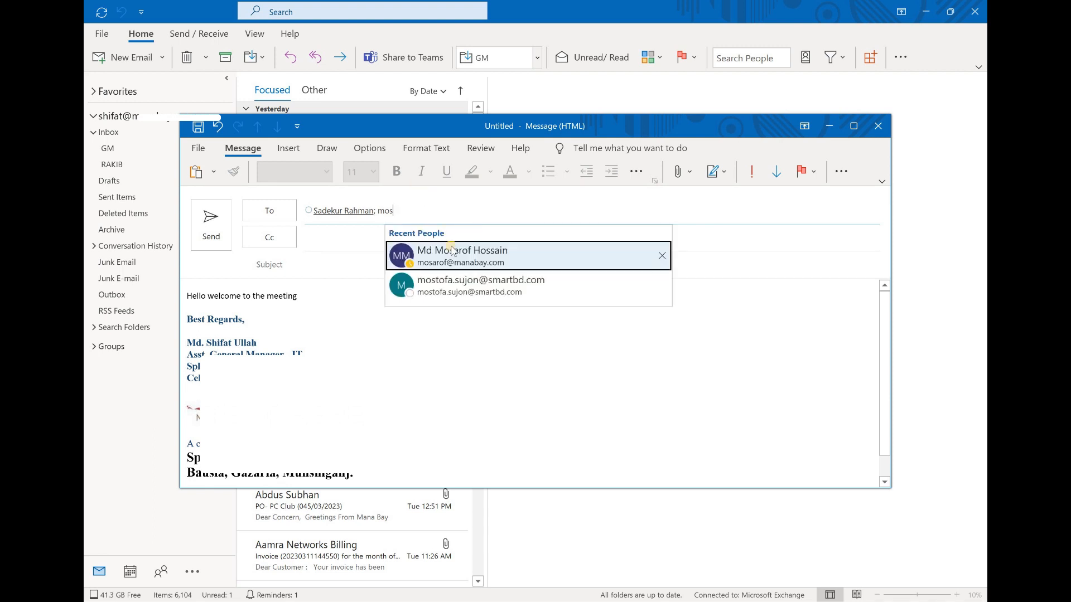
left_click(452, 251)
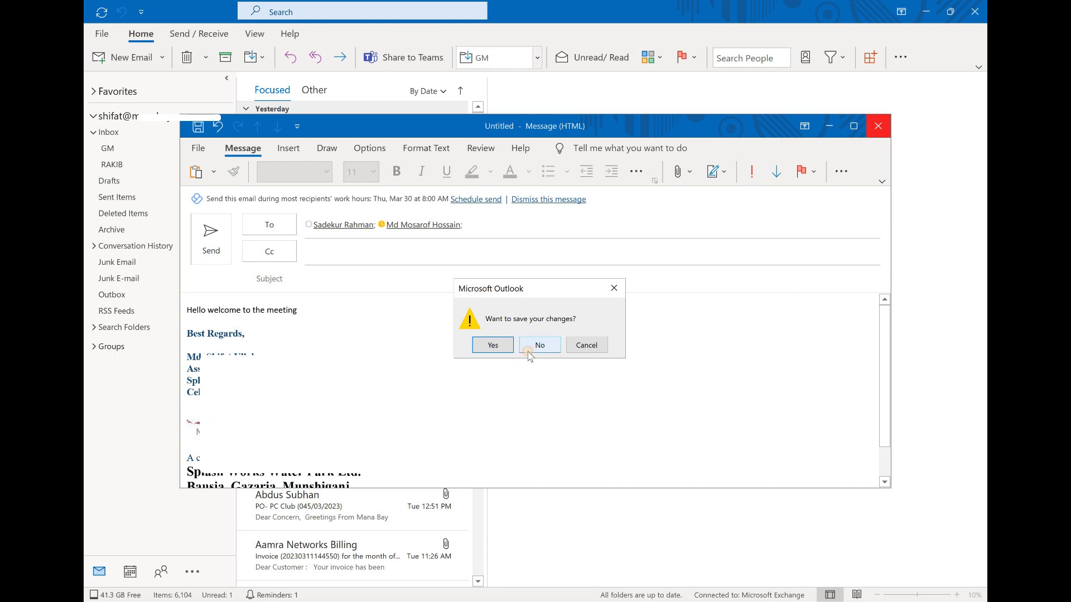
left_click(539, 345)
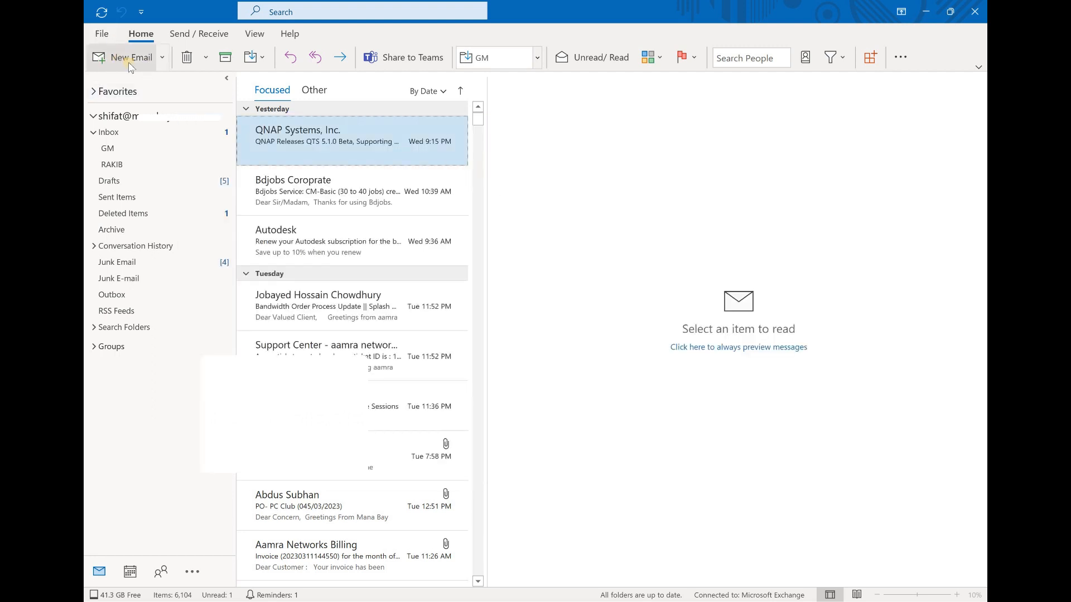
left_click(162, 58)
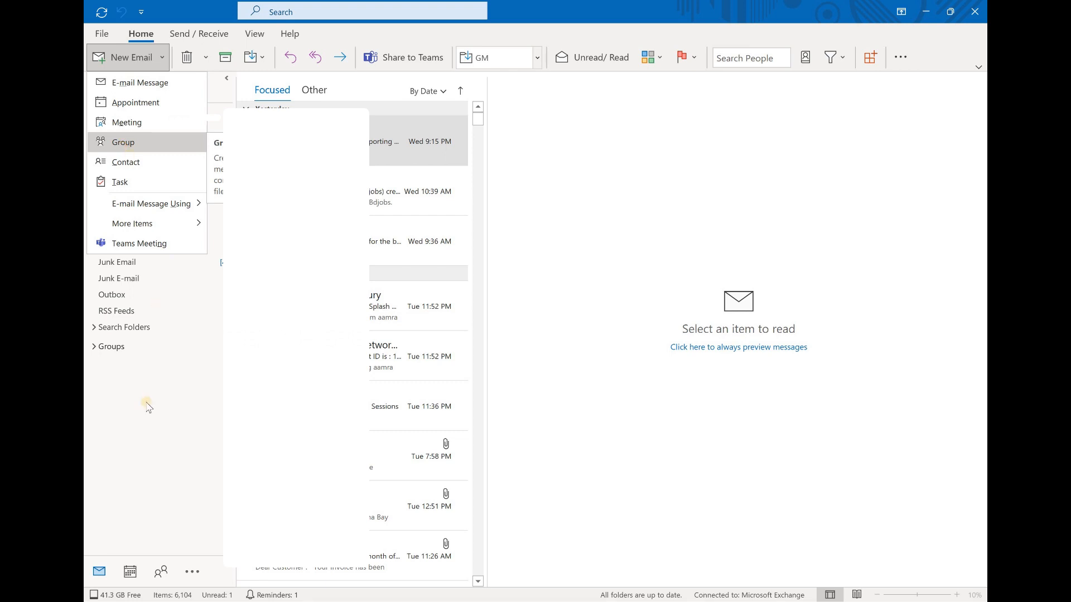
left_click(106, 346)
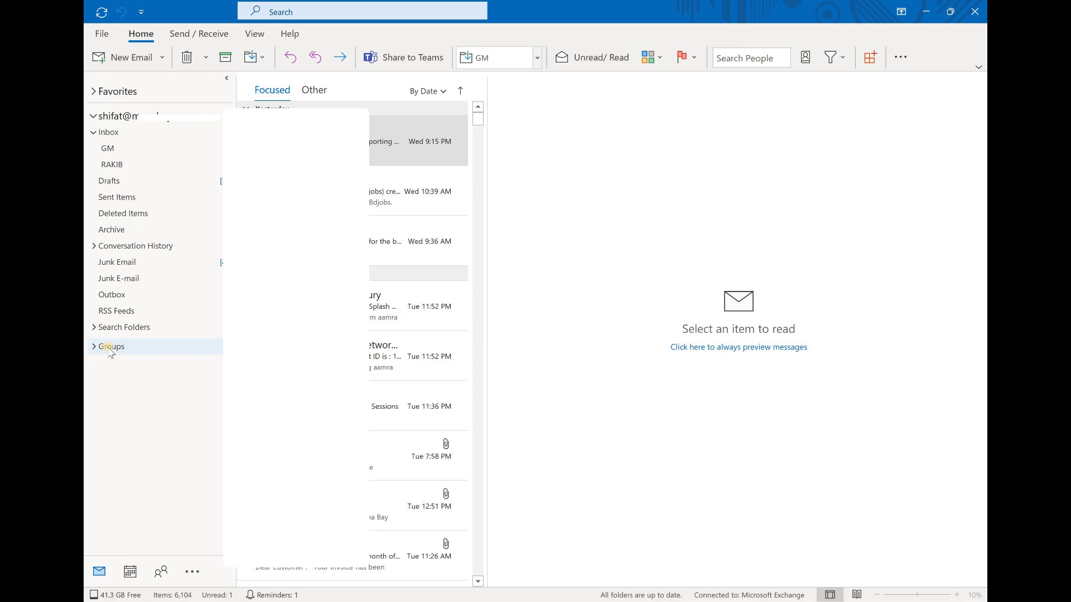
right_click(110, 348)
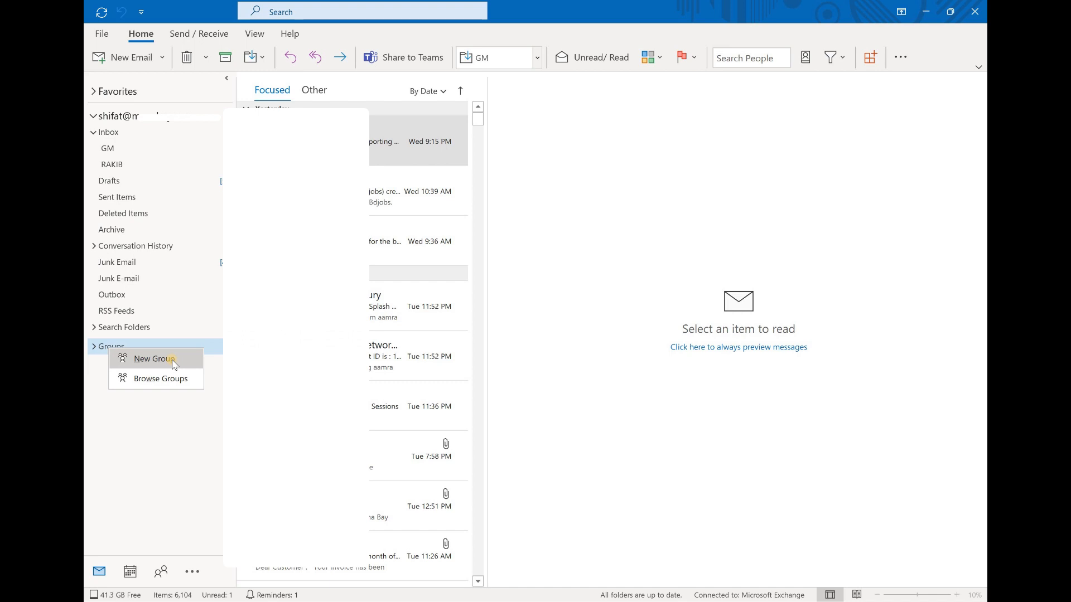
left_click(150, 63)
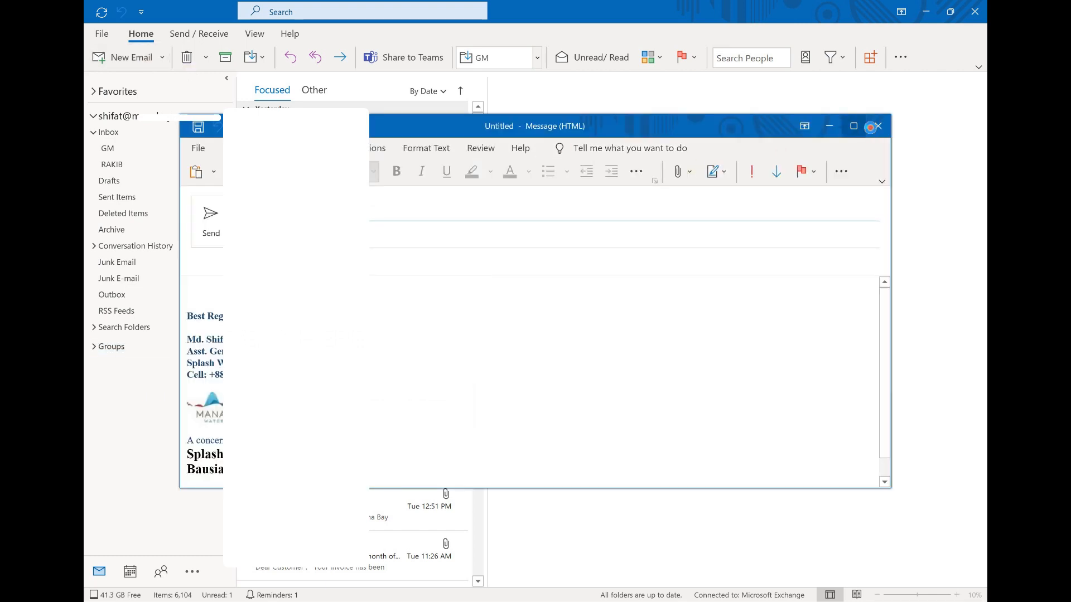
left_click(875, 127)
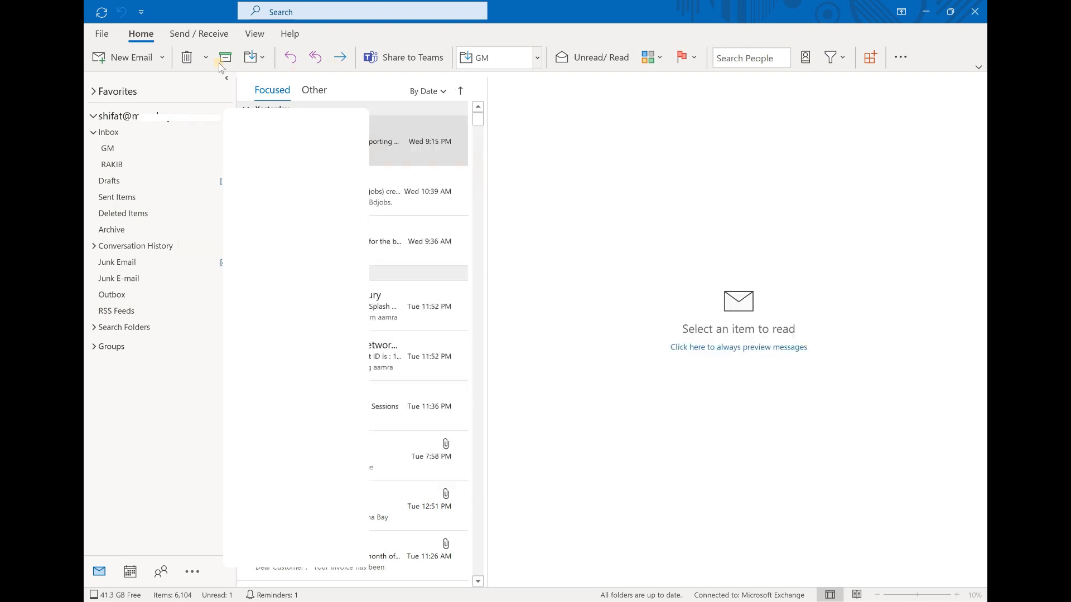
- Create a new group named IT Department with its privacy set to Private
left_click(162, 62)
left_click(128, 142)
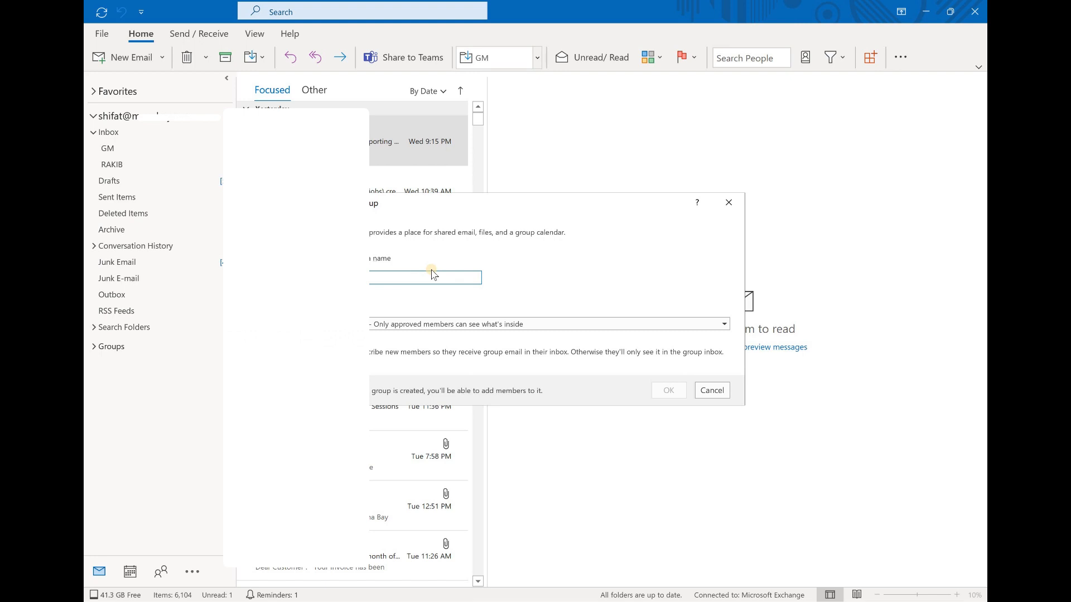
type("IT Department")
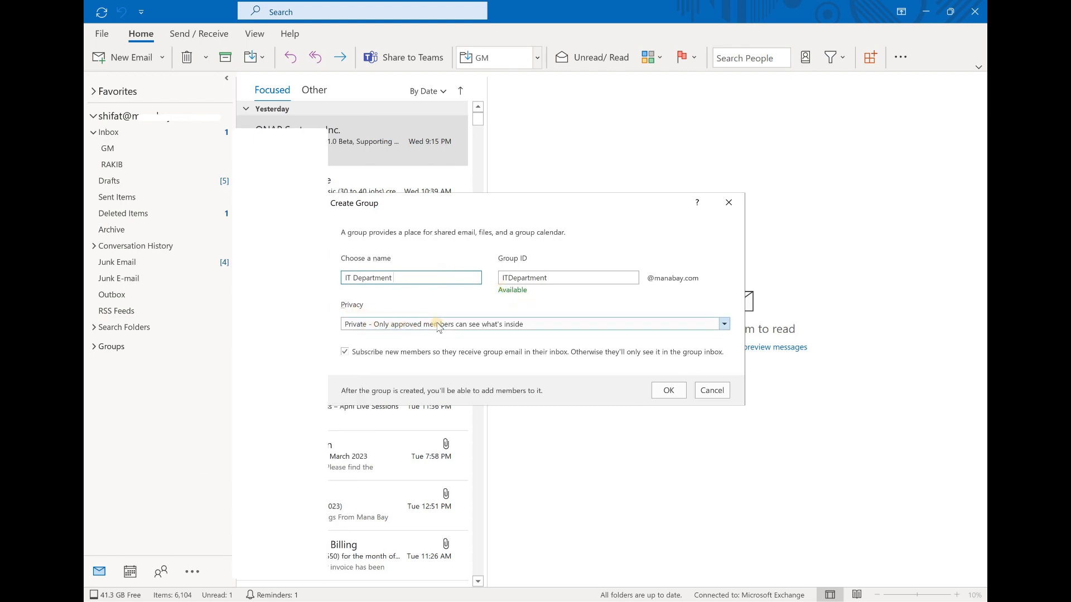
left_click(565, 326)
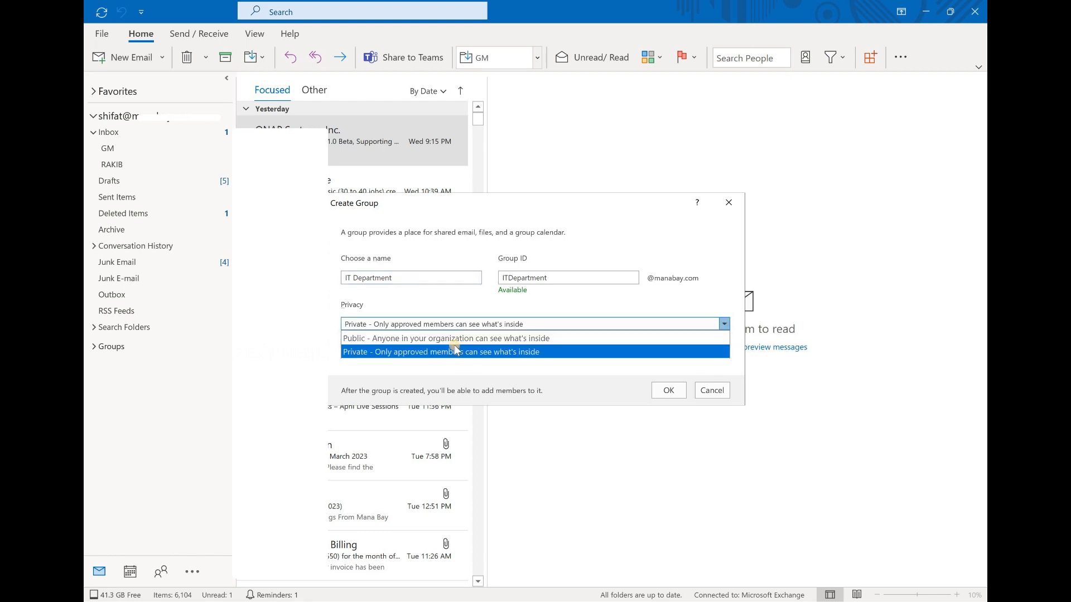
left_click(550, 353)
left_click(550, 353)
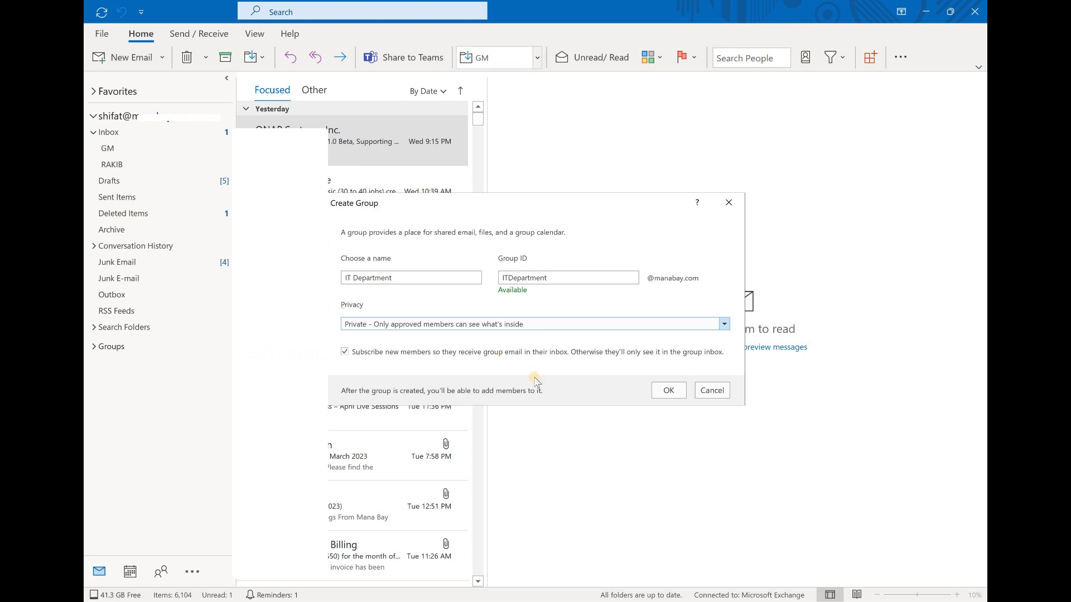
left_click(669, 391)
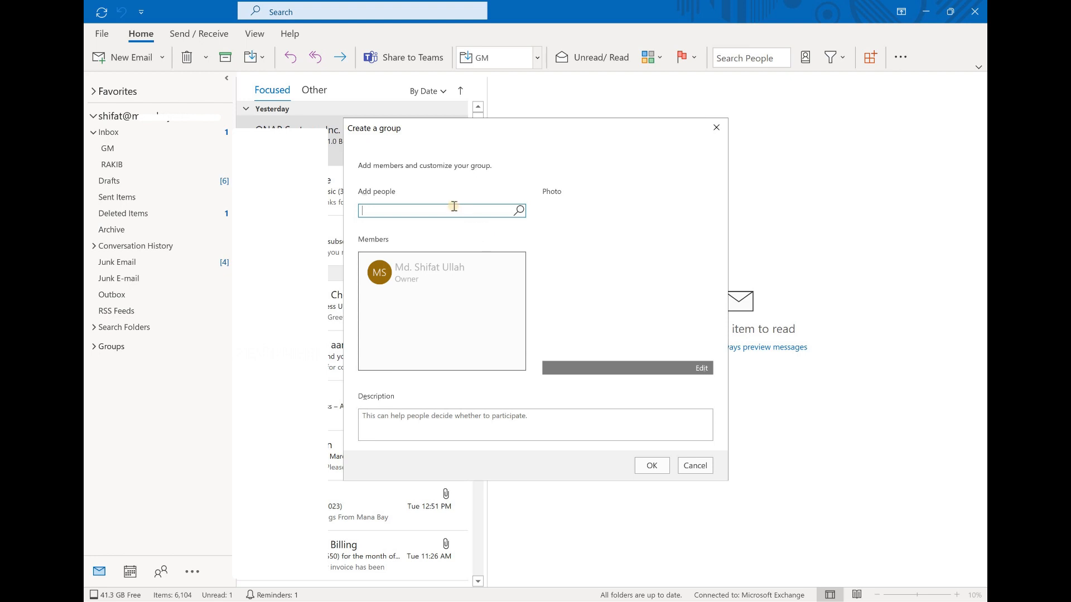
- Add three colleagues from the directory as members of the new group and confirm the group setup
type("mar")
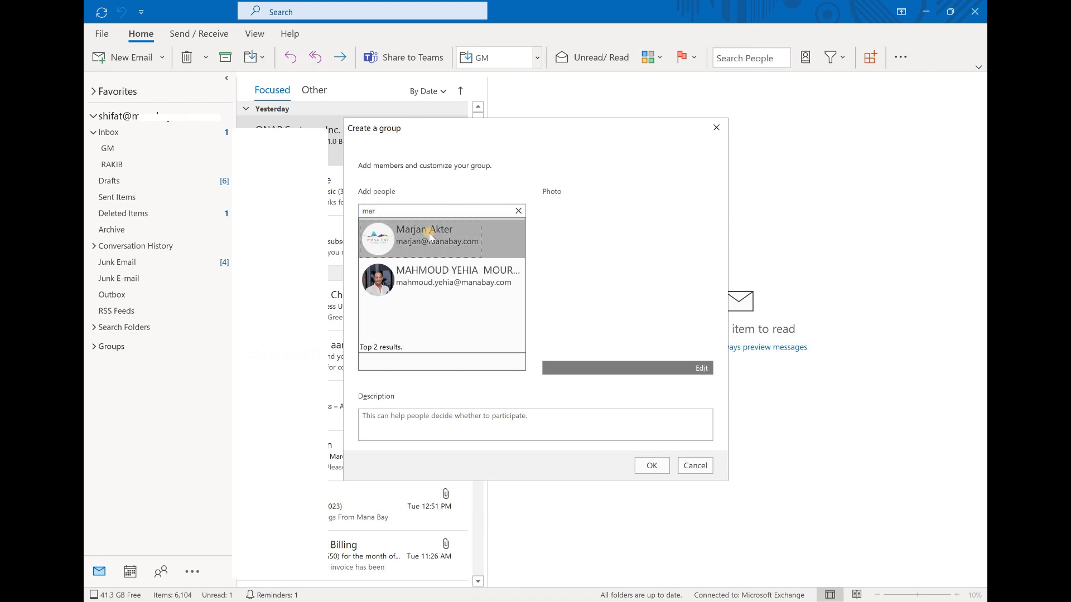
left_click(430, 237)
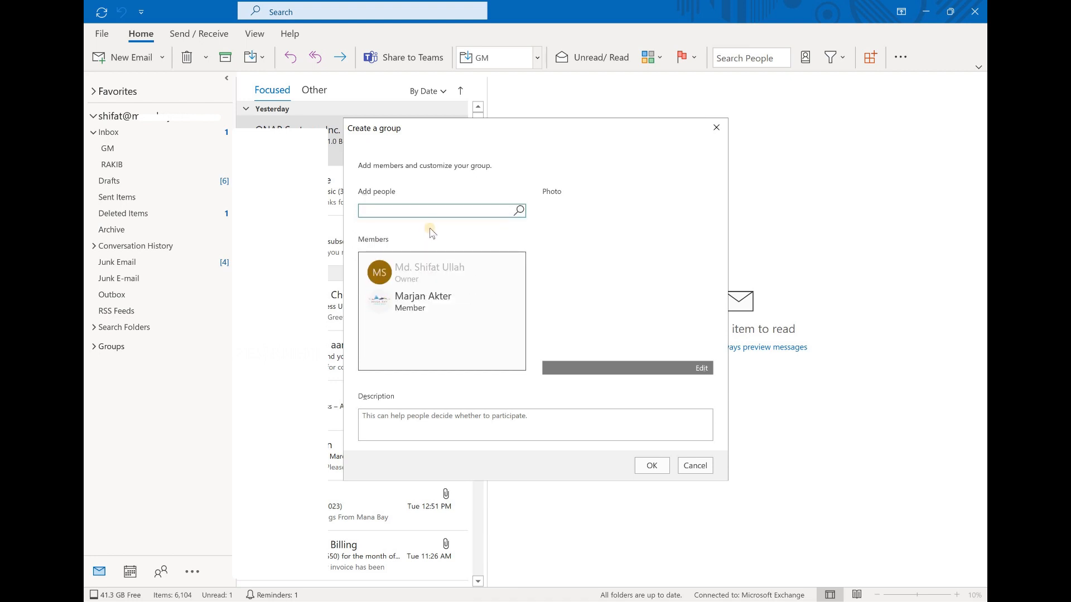
type("sa")
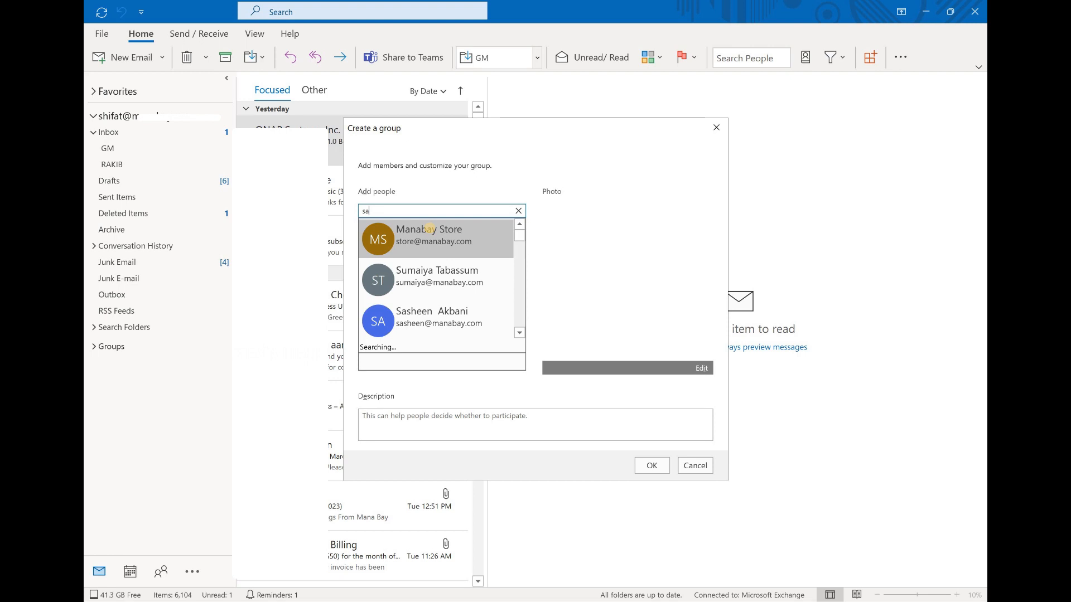
type("de")
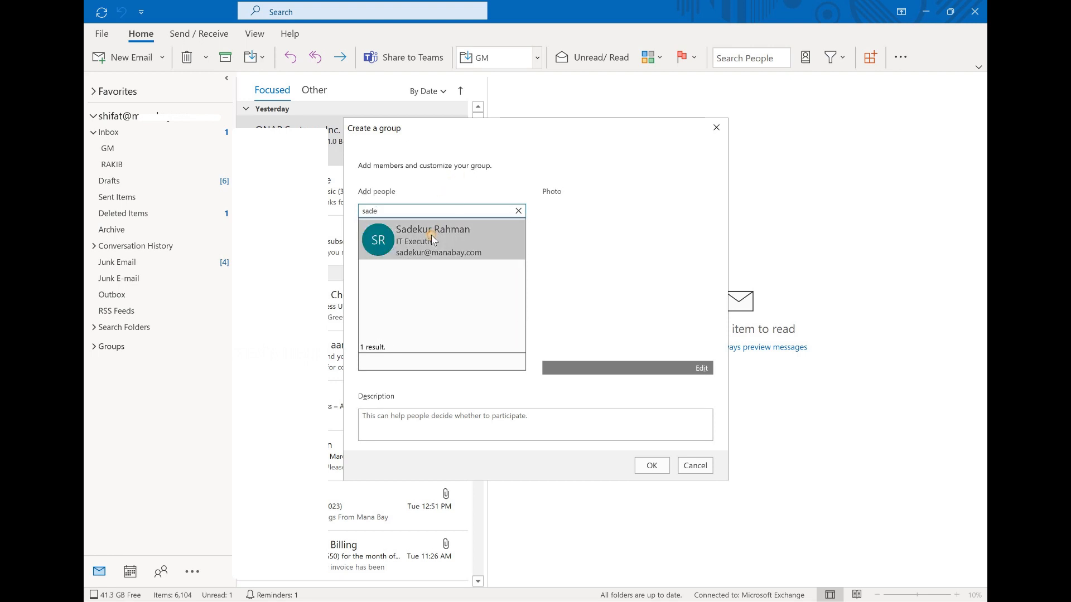
left_click(433, 239)
type("mosh\\")
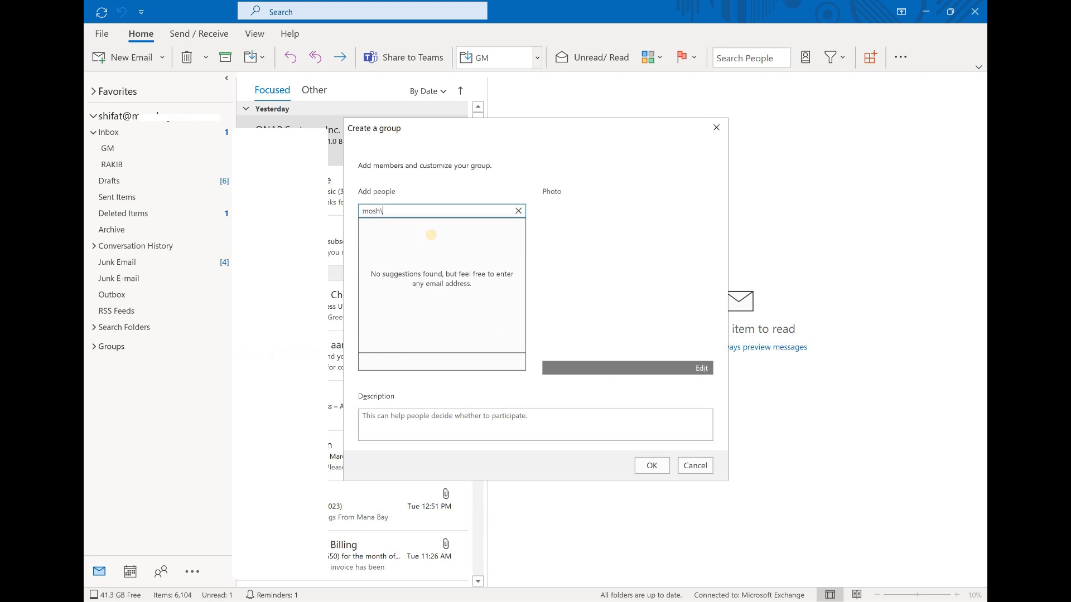
key("BackSpace")
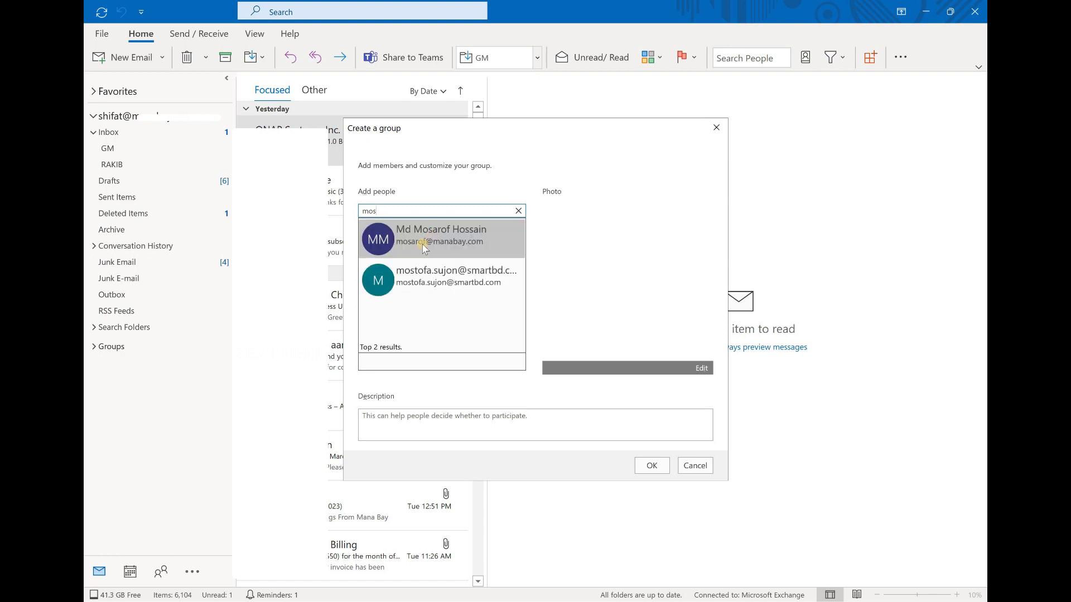
left_click(414, 242)
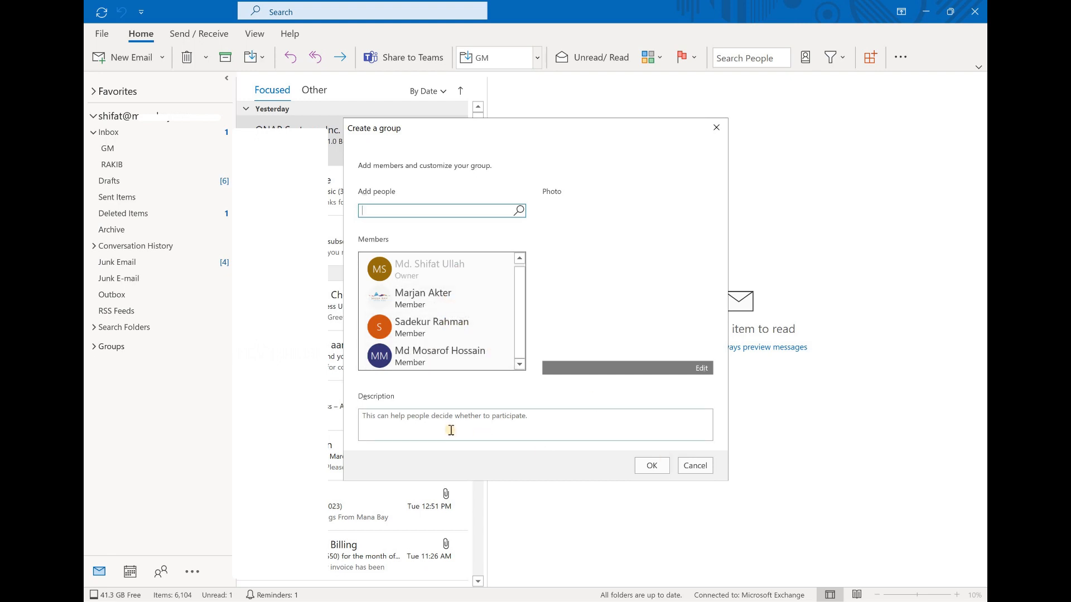
left_click(652, 465)
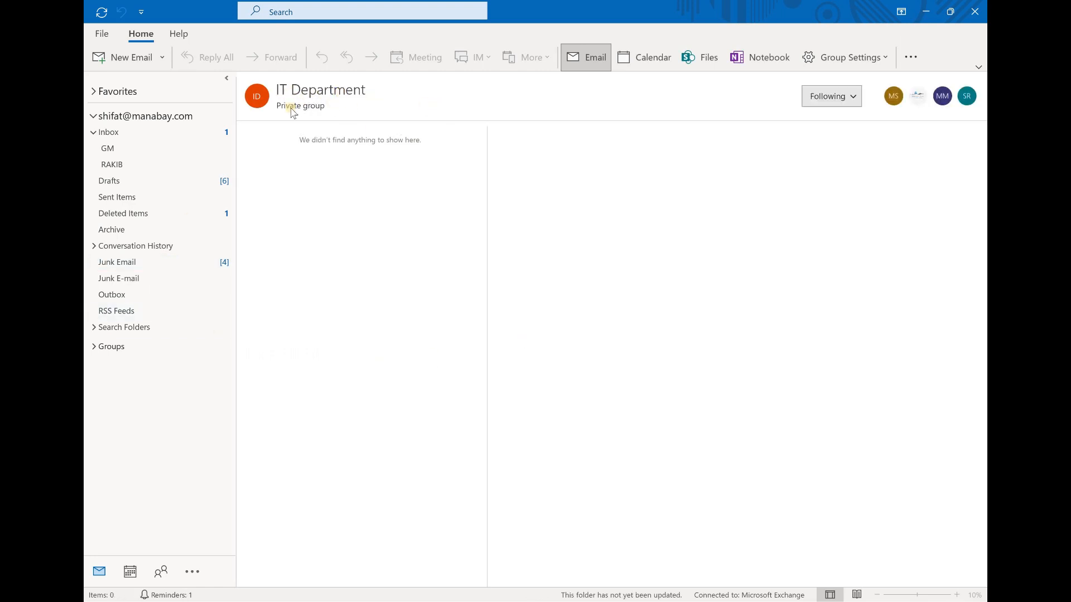
- Expand the Groups list and view the contact card of a member of the IT Department group
left_click(94, 347)
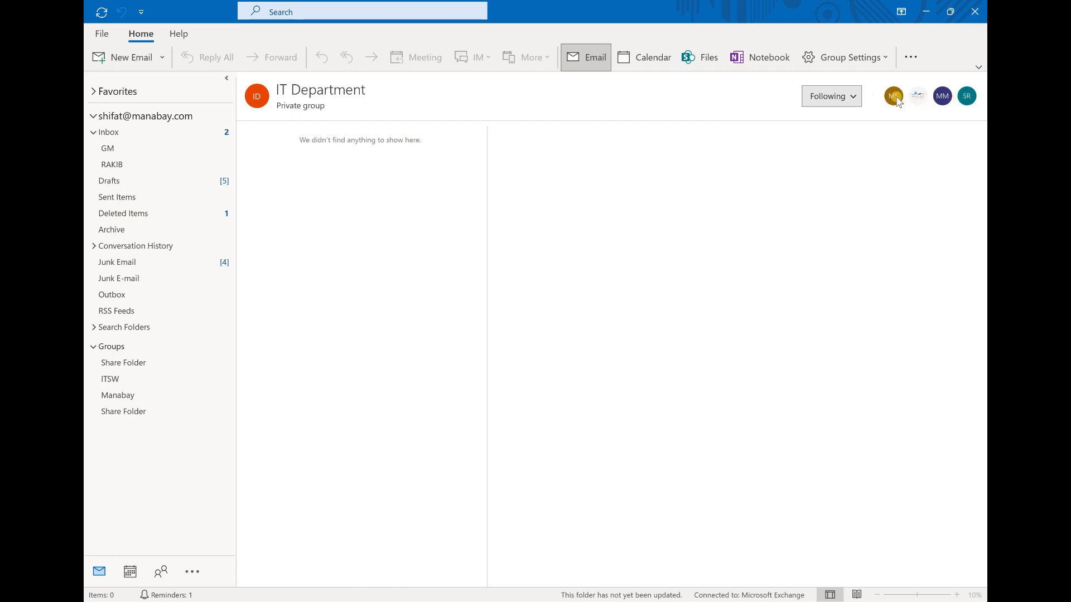
left_click(966, 96)
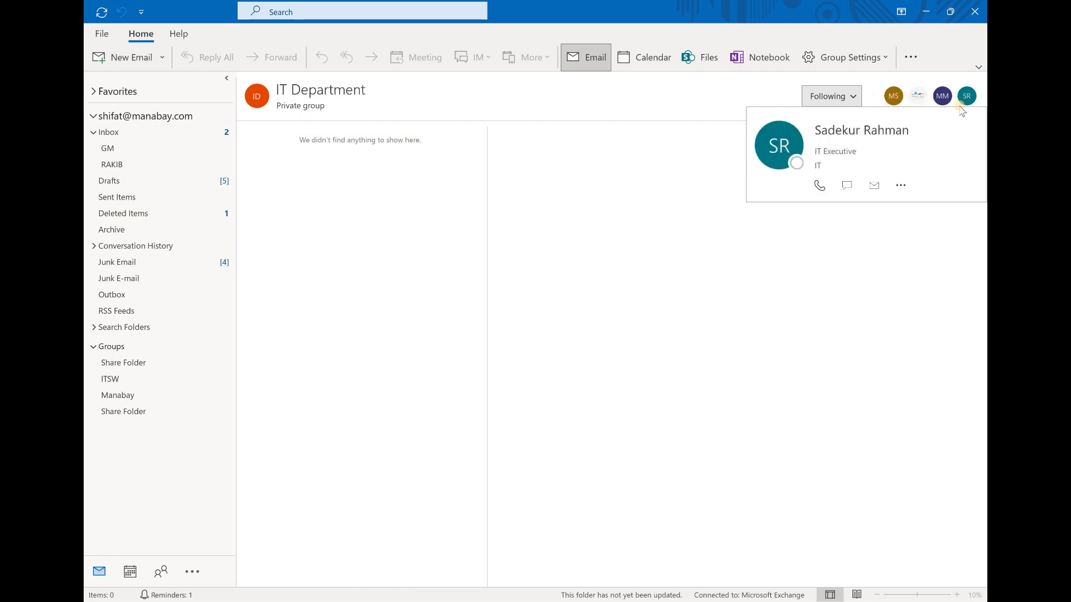
left_click(622, 263)
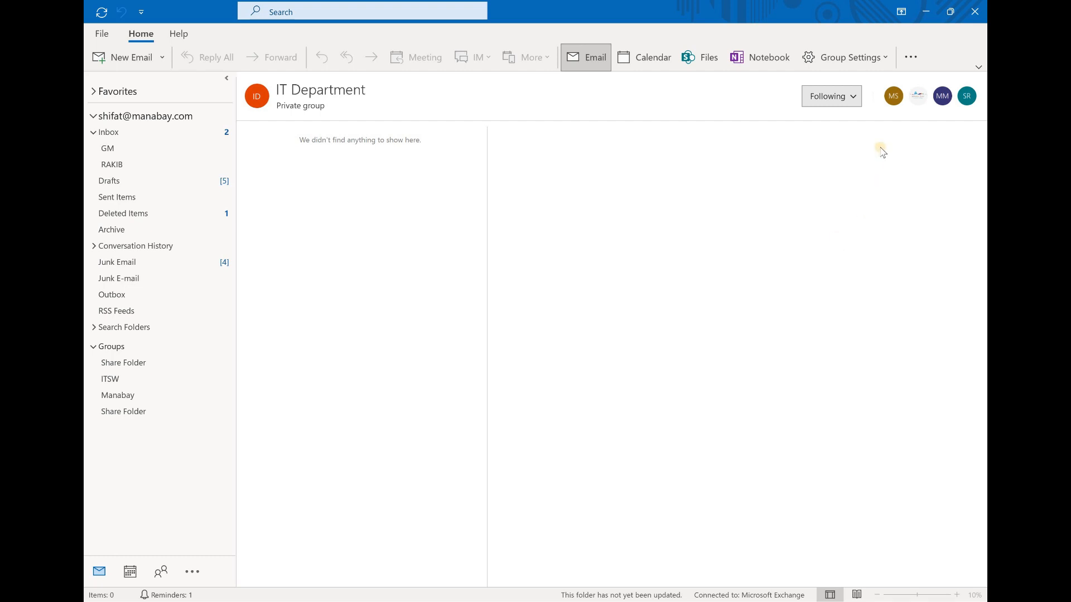
- Look up another colleague to add to the IT Department group and cancel without adding anyone
left_click(884, 59)
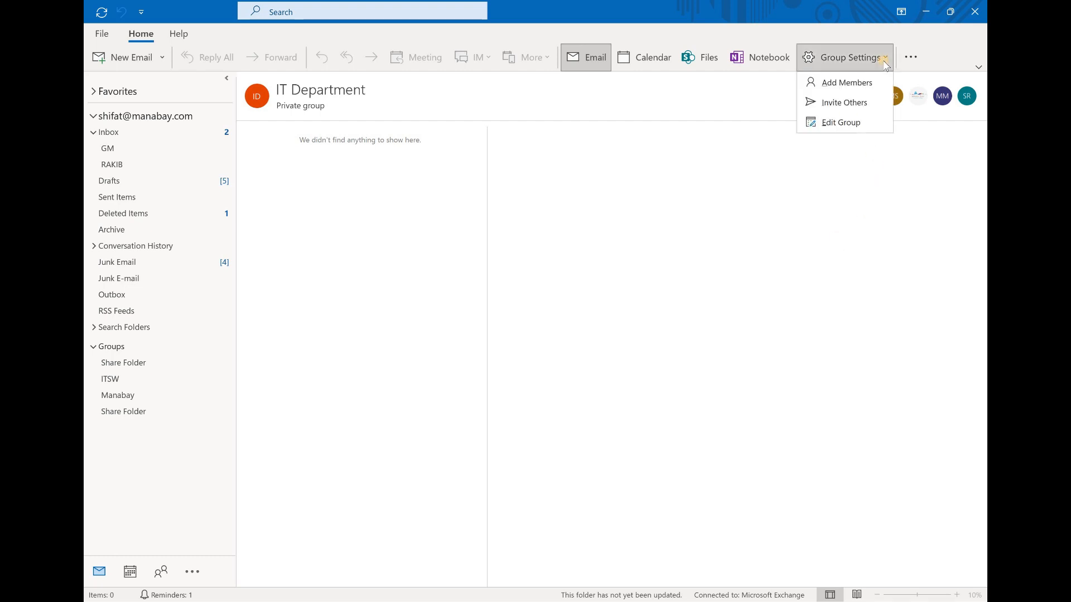
left_click(841, 84)
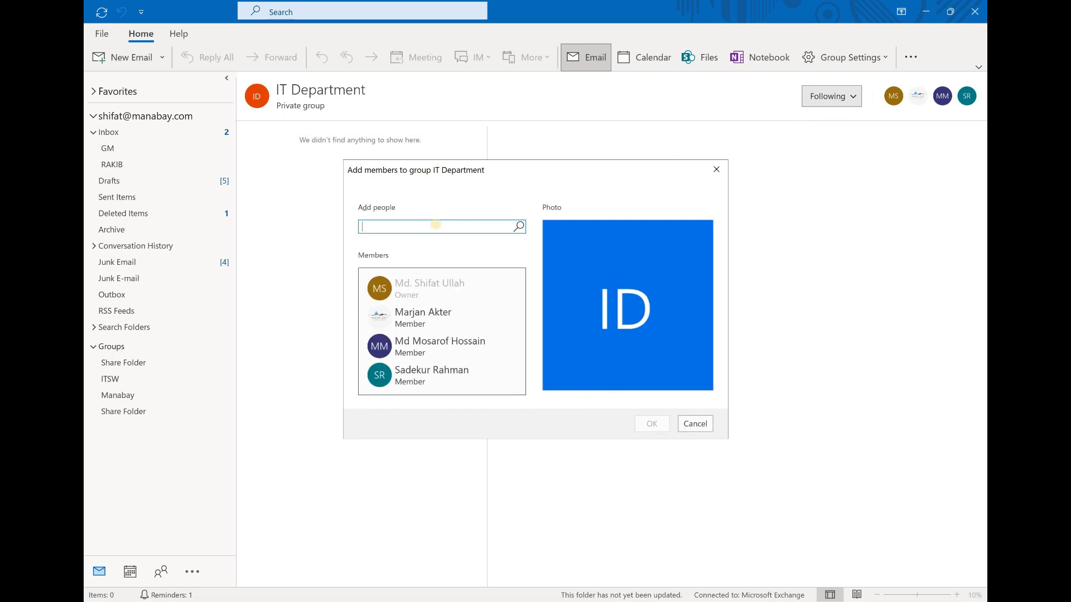
type("I")
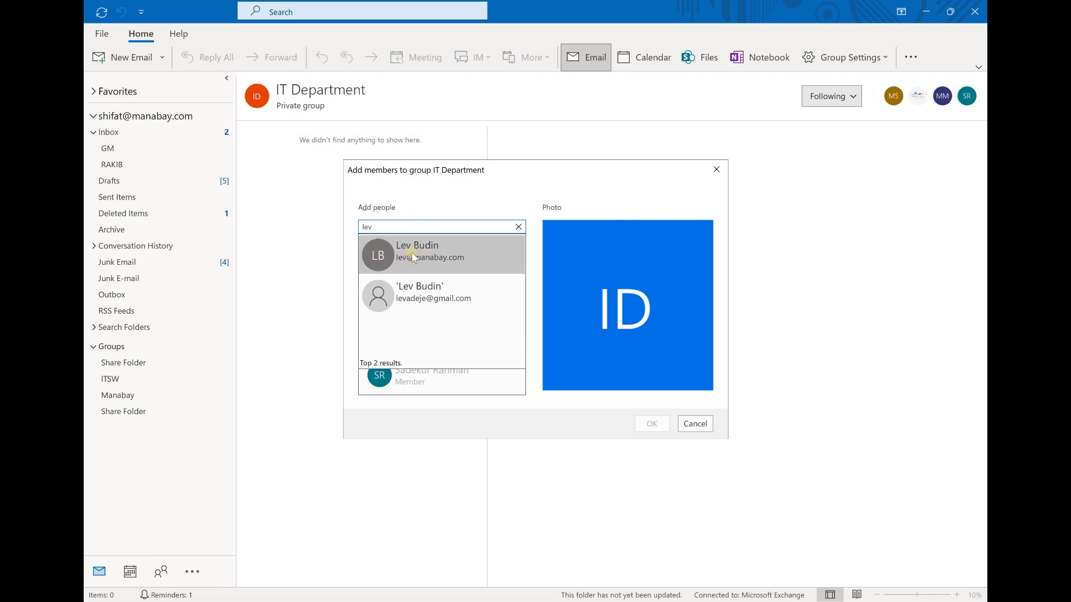
left_click(706, 424)
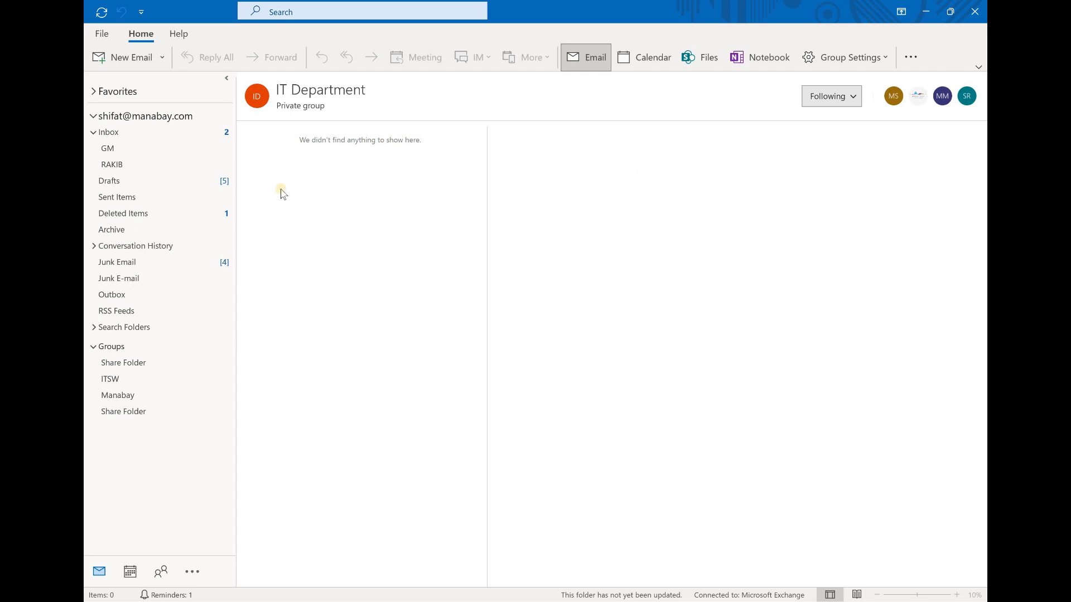
- Start an email addressed to the IT Department group from its page, close it and return to the Inbox
left_click(130, 56)
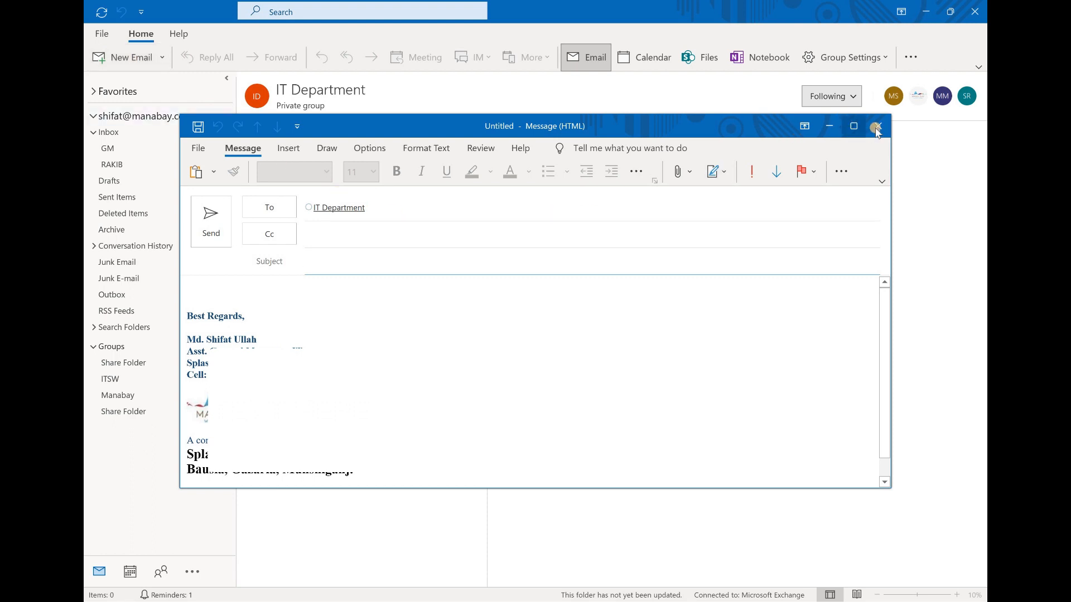
left_click(104, 133)
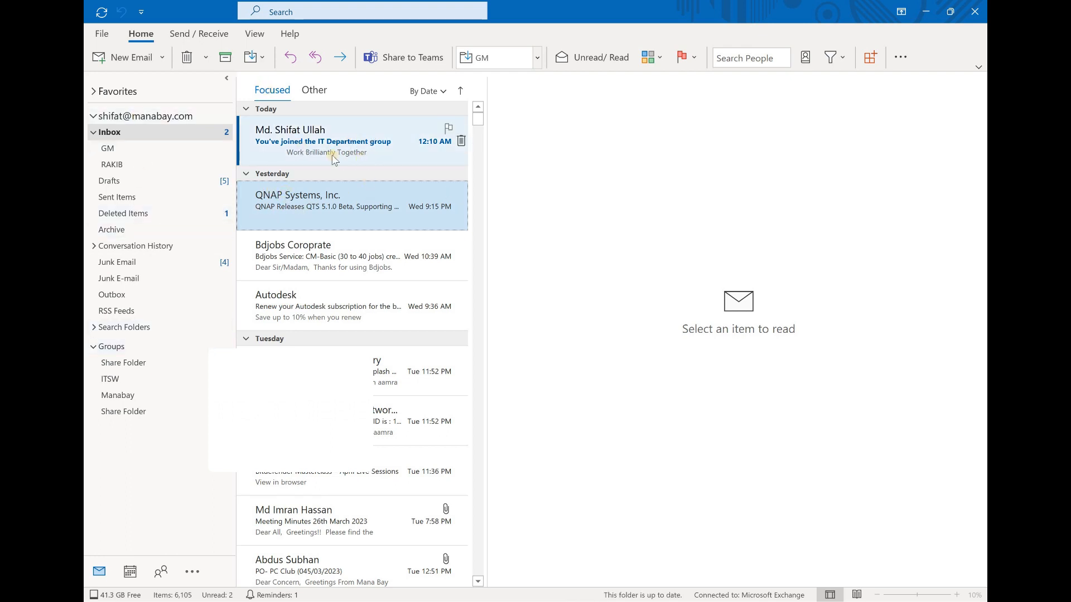
- Compose a new email reading "Welcome to the meeting" and address it to the IT Department group
left_click(132, 61)
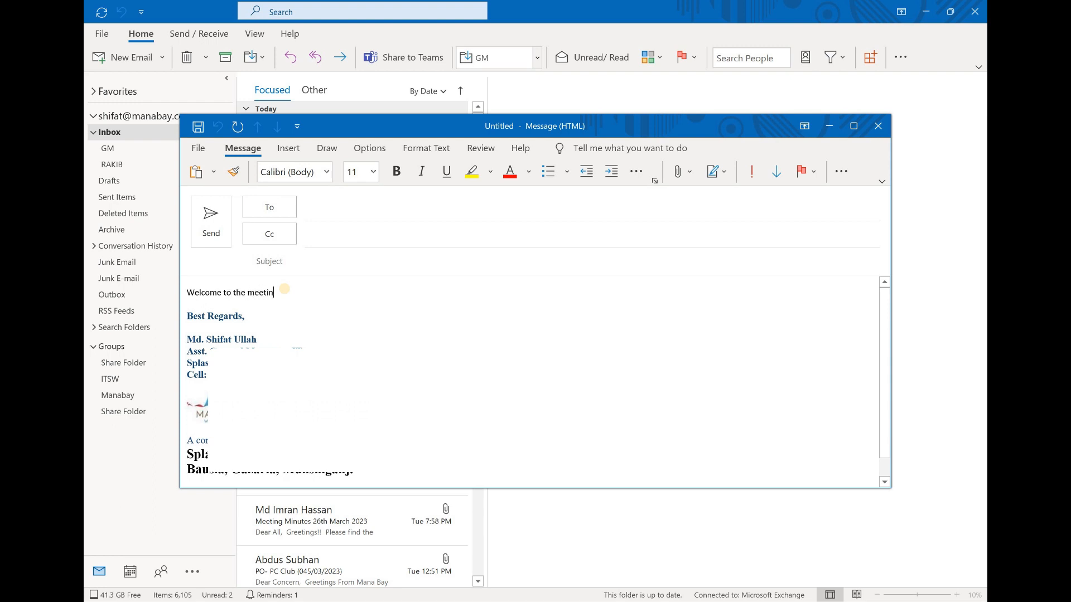
left_click(344, 214)
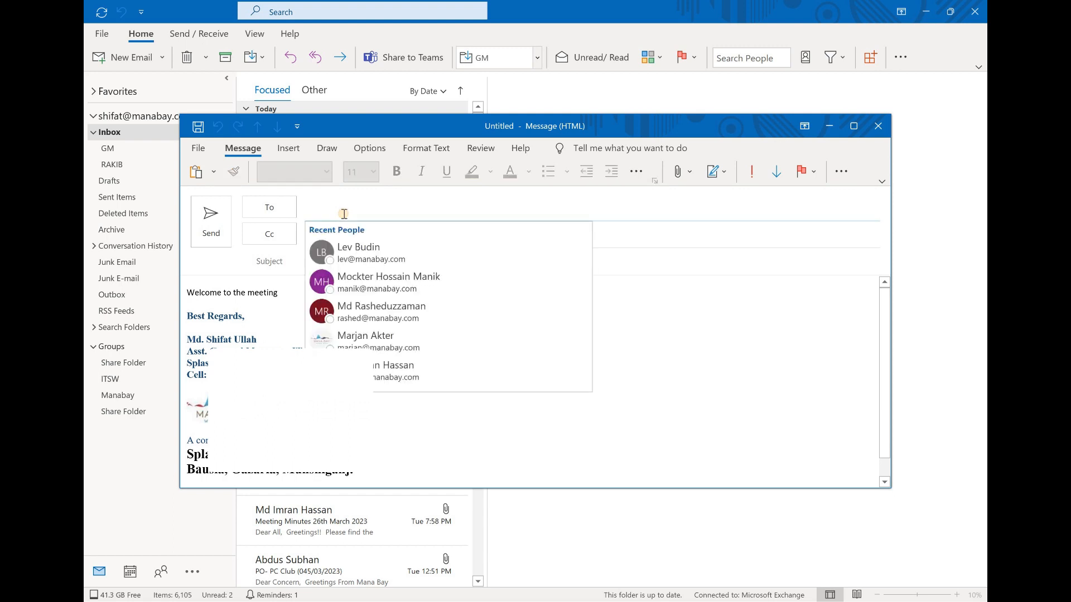
type("it")
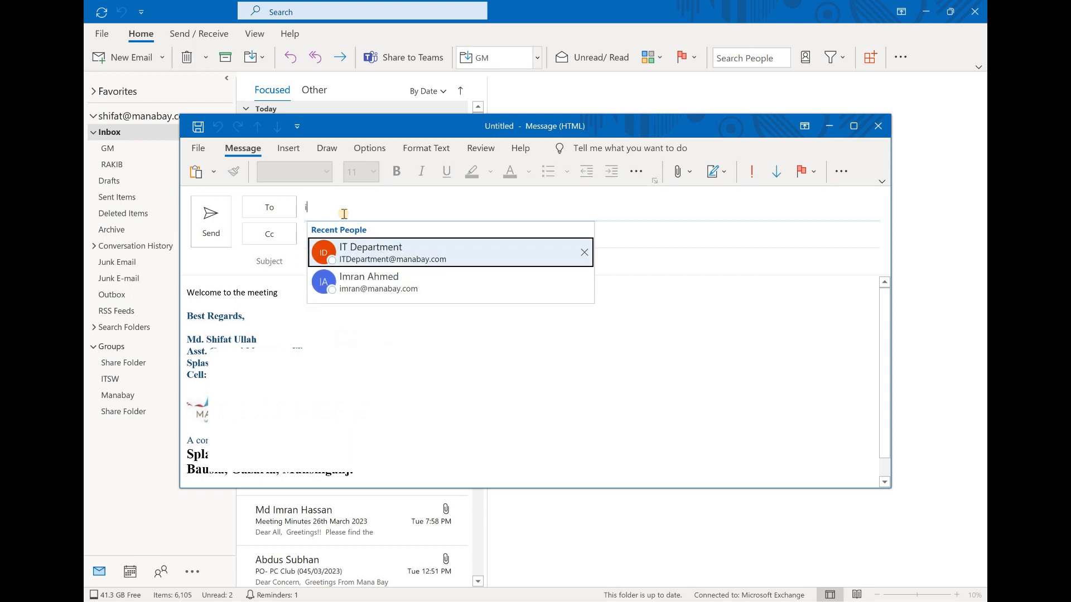
left_click(415, 257)
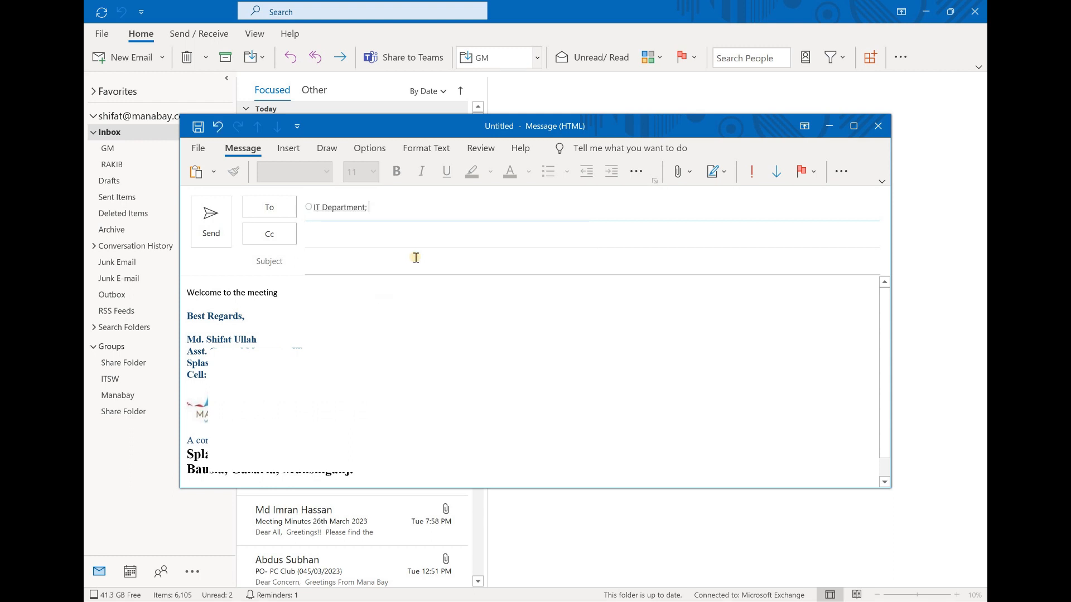
- View the owners and members of the IT Department recipient group, and discard the unsent email
left_click(335, 208)
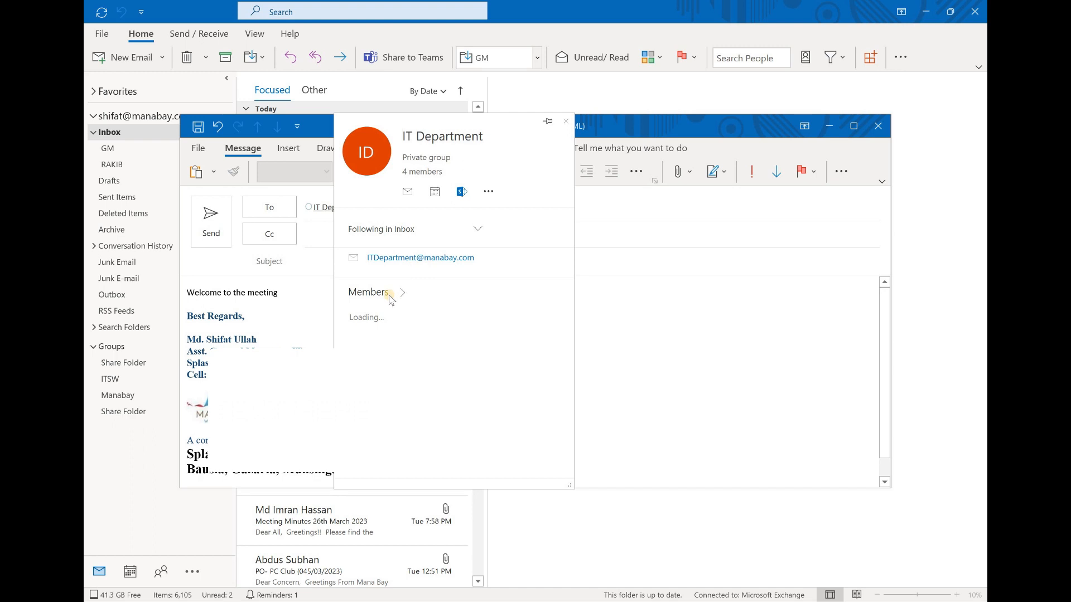
left_click(388, 297)
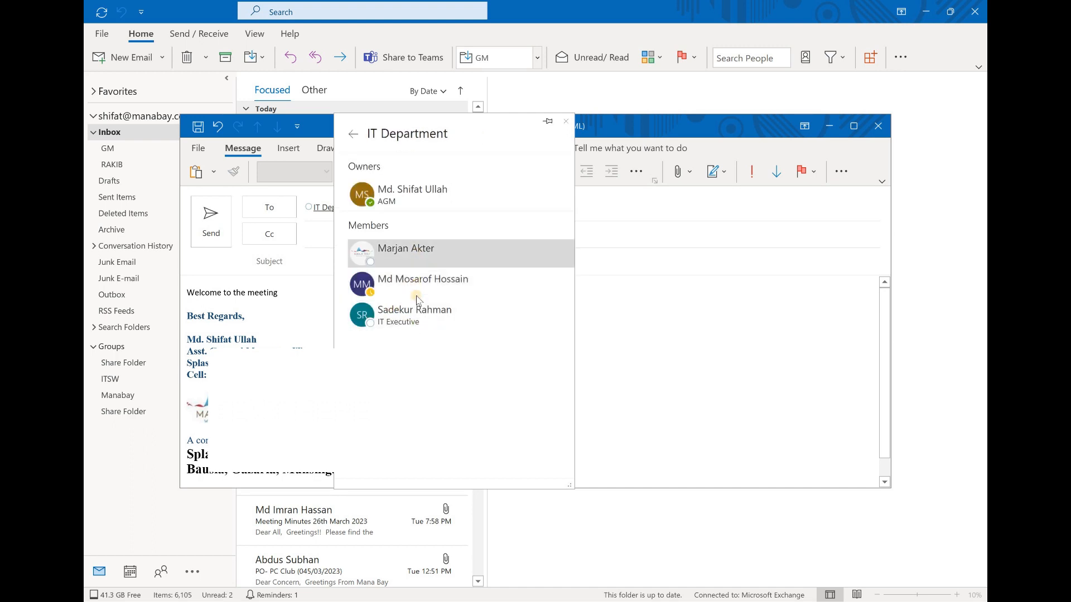
left_click(569, 327)
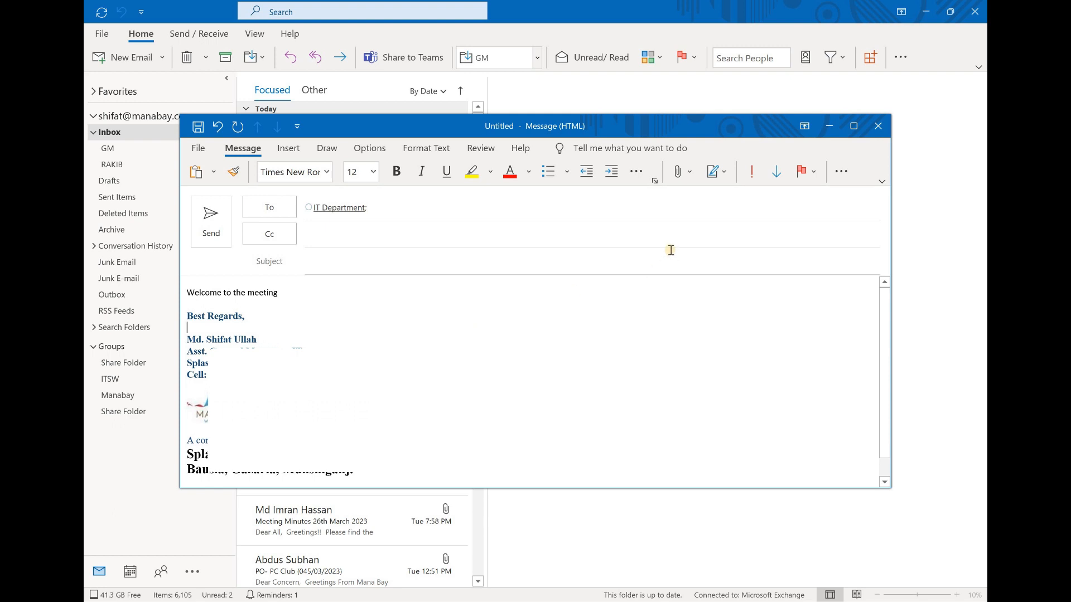
left_click(874, 139)
left_click(544, 347)
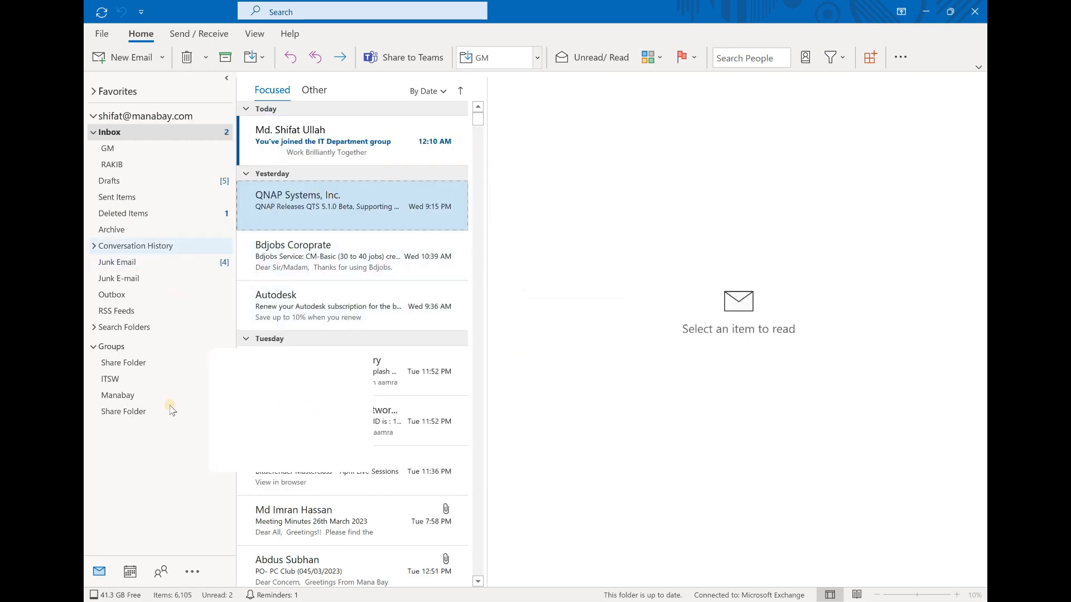
- Collapse the Groups list, close Outlook, refresh the desktop and reopen Outlook
left_click(98, 349)
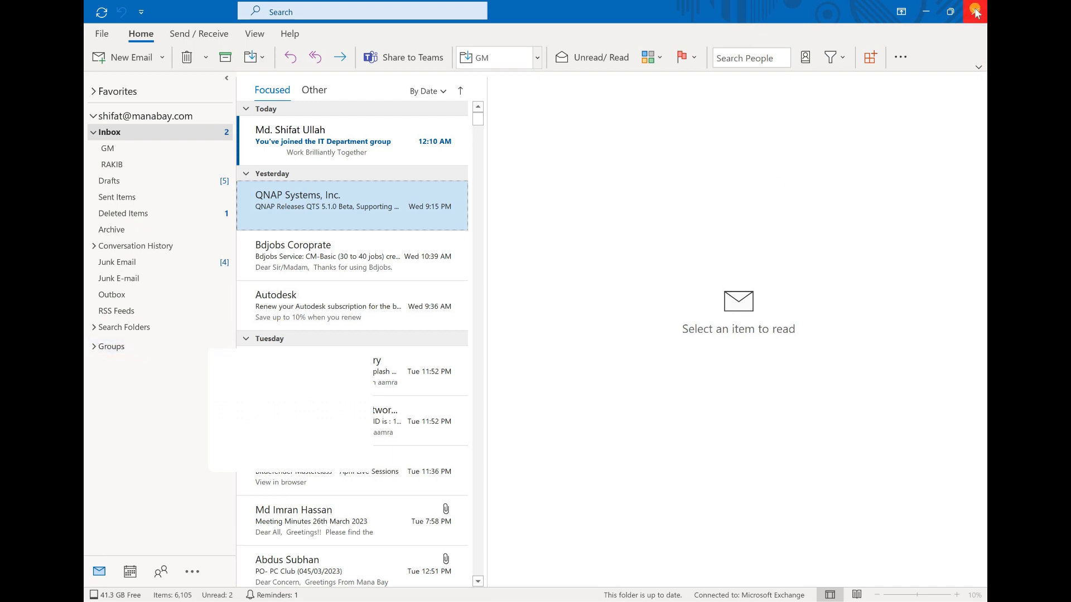
left_click(974, 12)
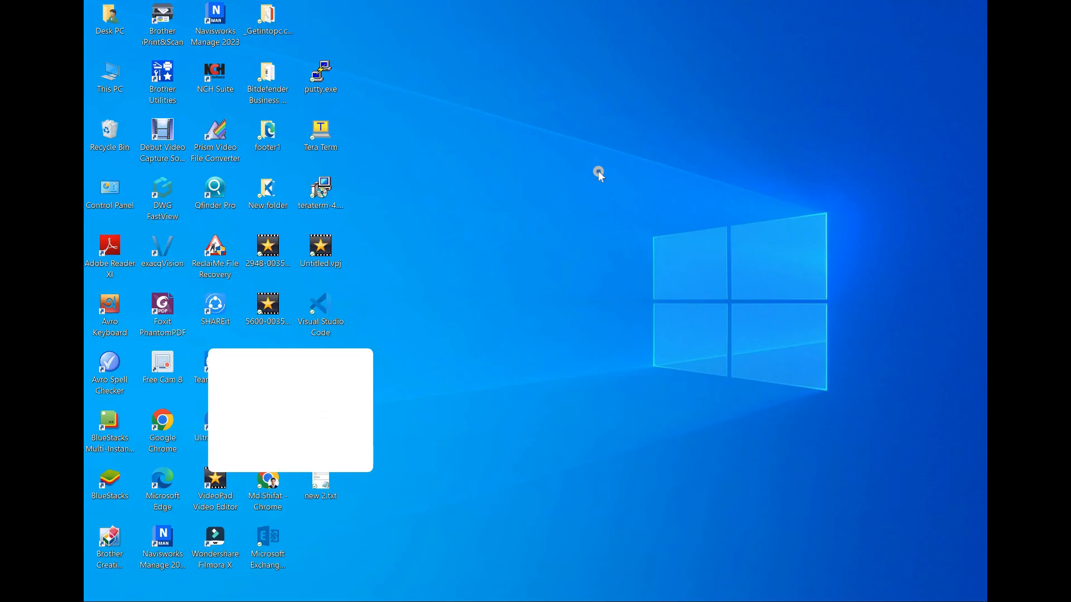
right_click(563, 215)
left_click(563, 212)
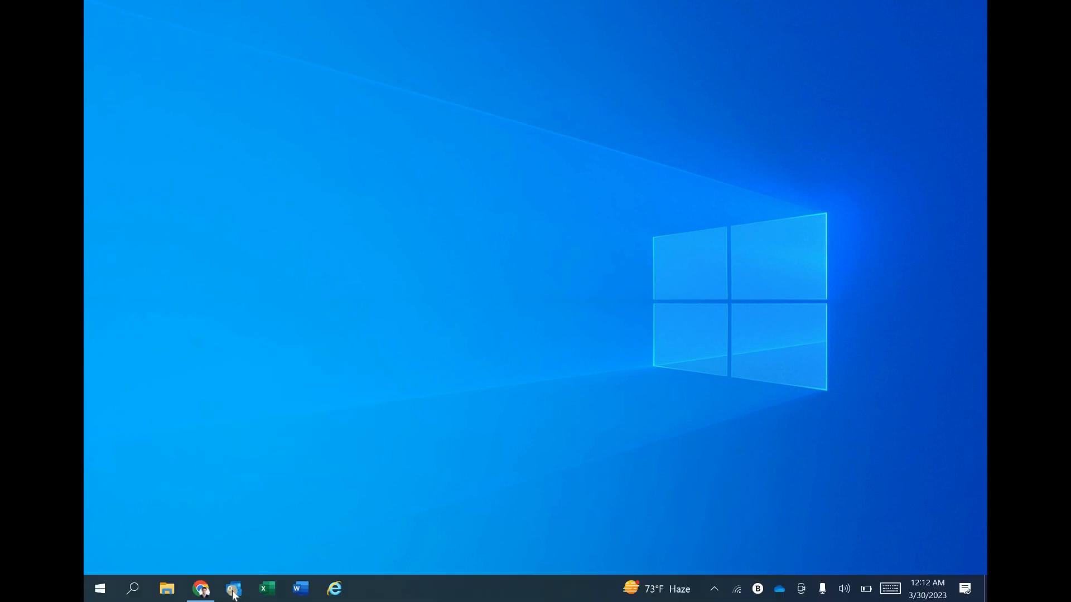
left_click(234, 593)
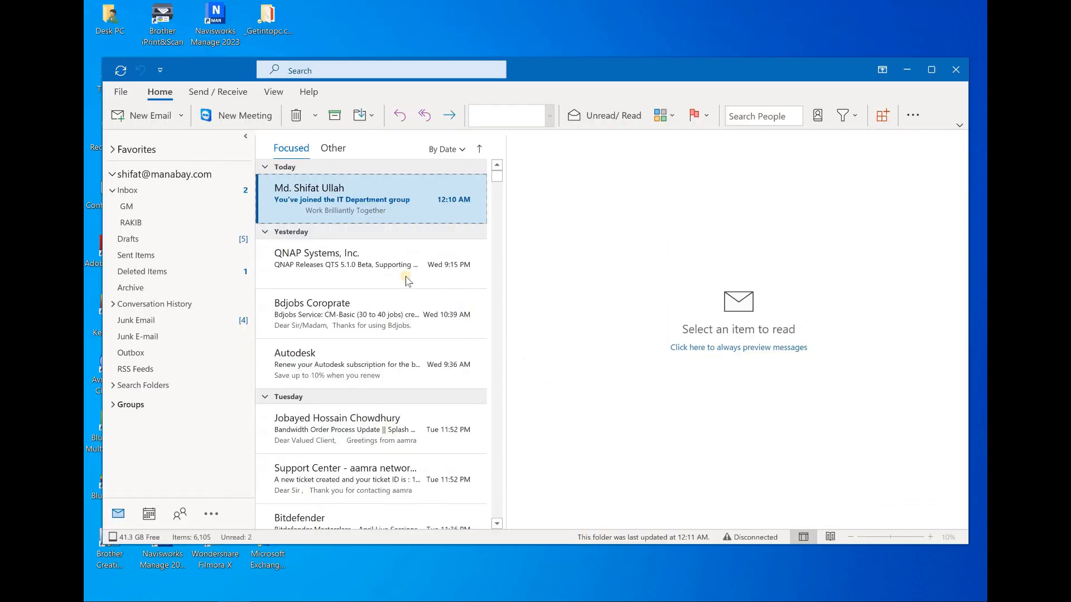
- Open the IT Department group from its welcome message in the Inbox and check the options offered for it in the Groups list
left_click(334, 216)
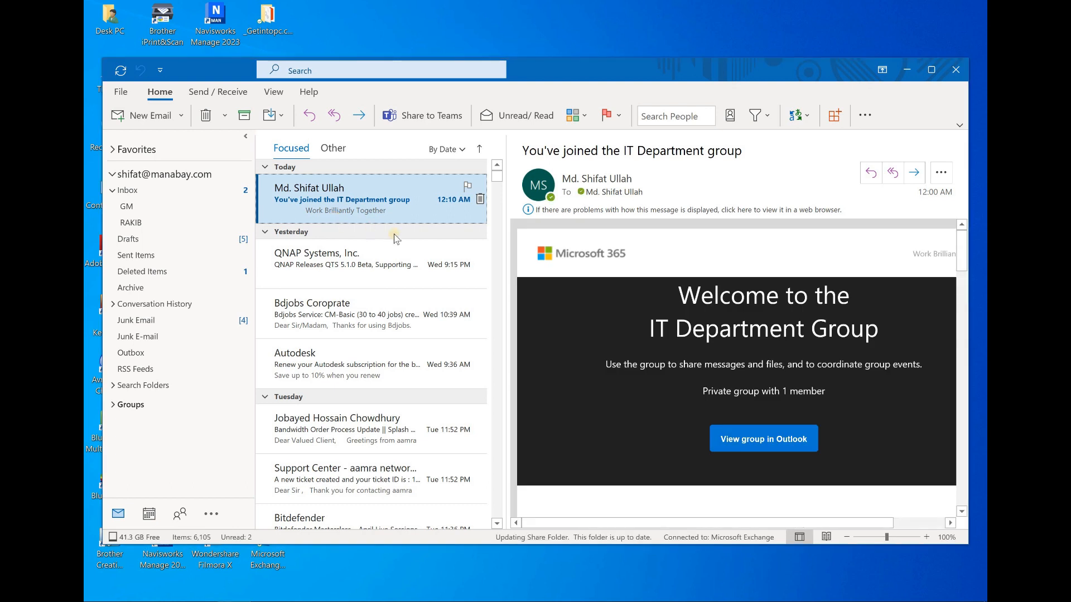
left_click(754, 441)
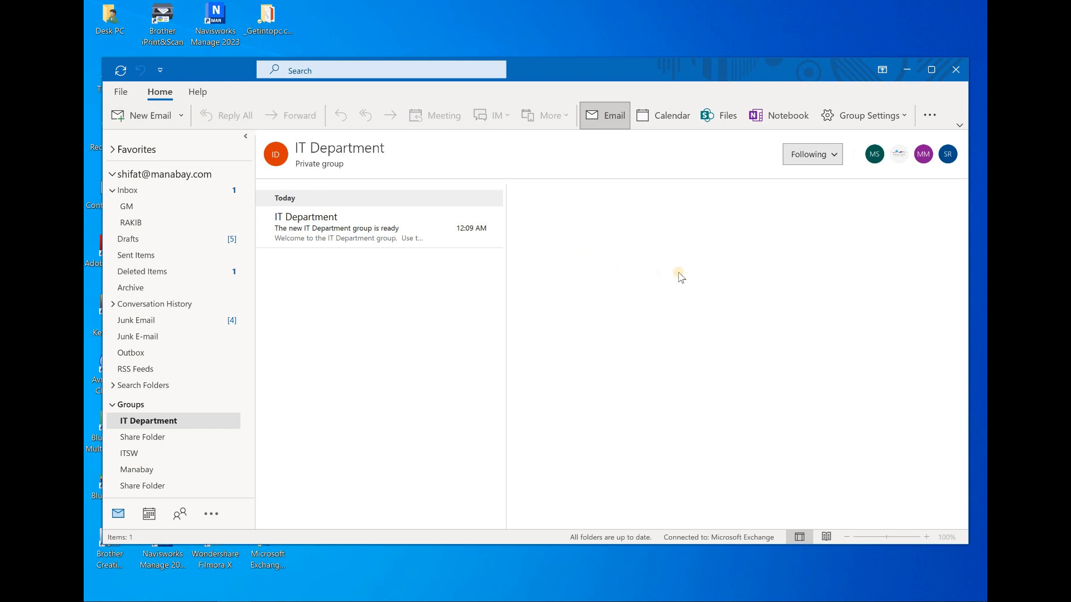
right_click(160, 425)
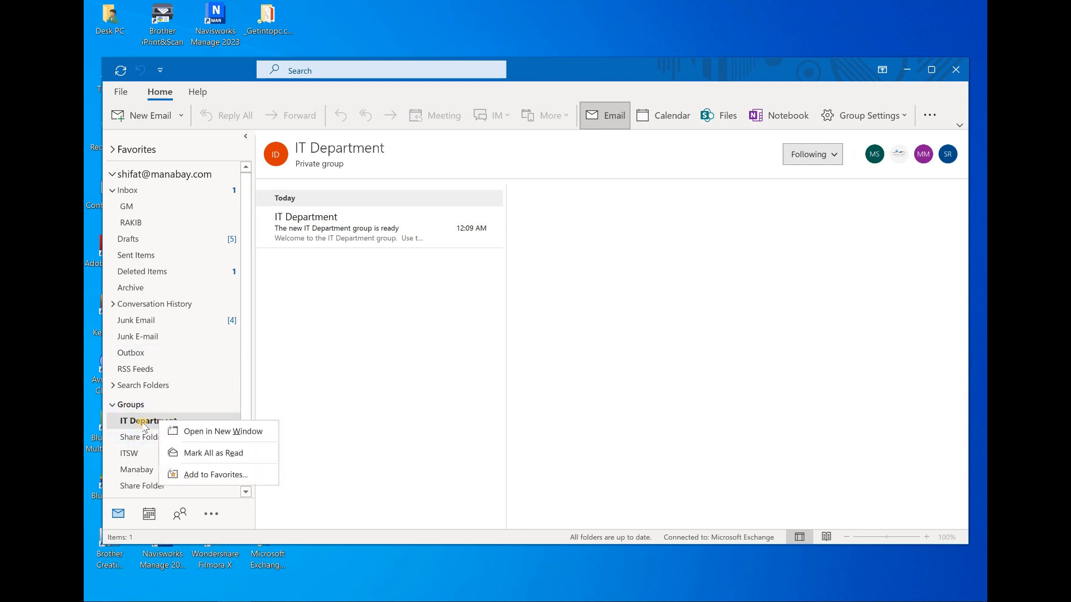
left_click(144, 425)
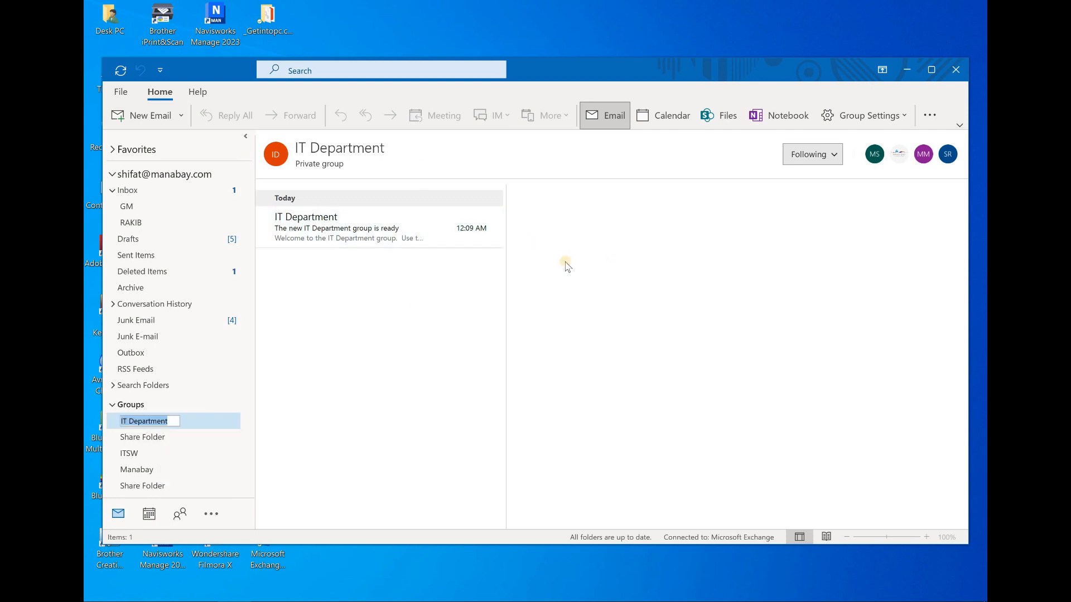
- Delete the IT Department group through its edit settings, acknowledging that all group content will be deleted
left_click(896, 124)
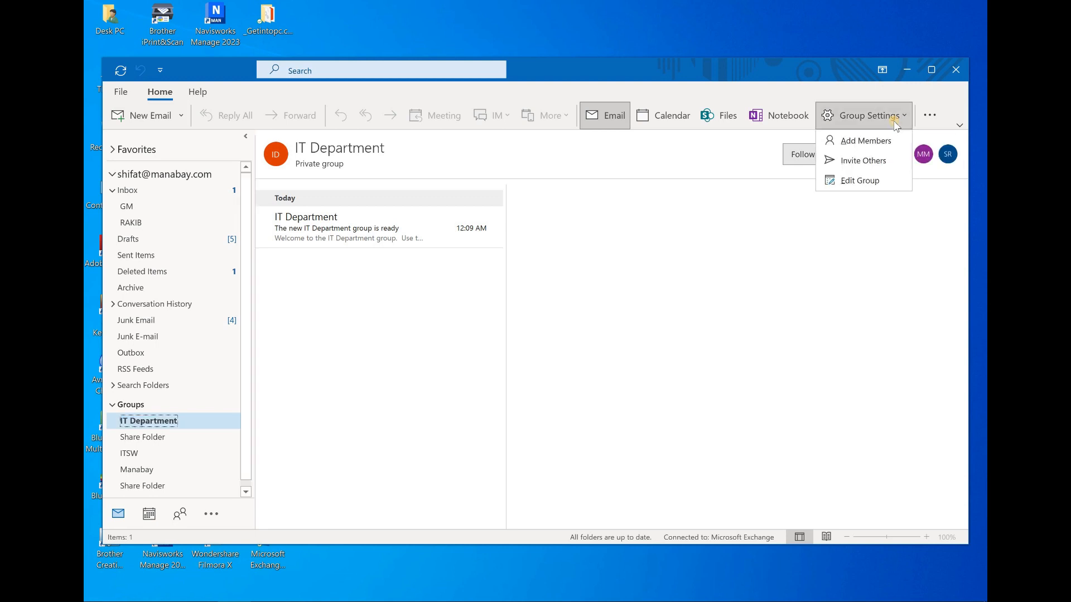
left_click(868, 186)
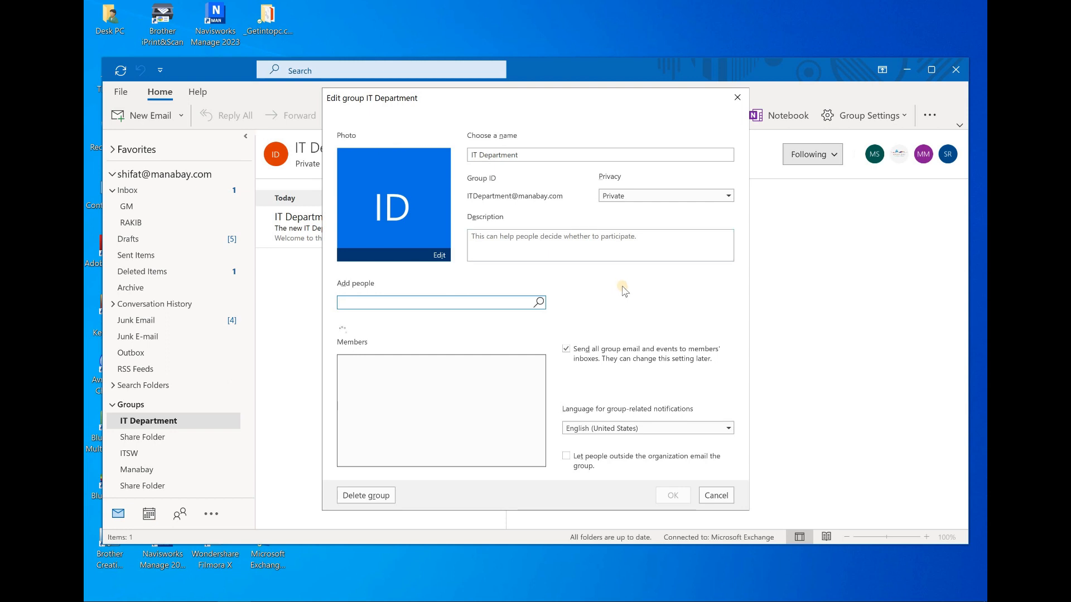
left_click(379, 499)
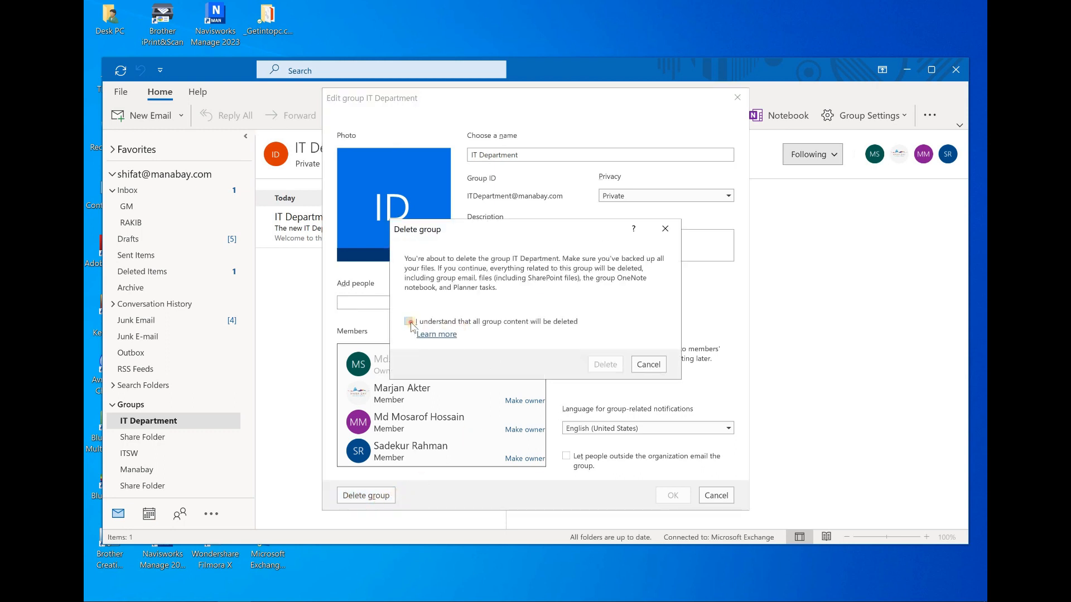
left_click(409, 322)
left_click(603, 368)
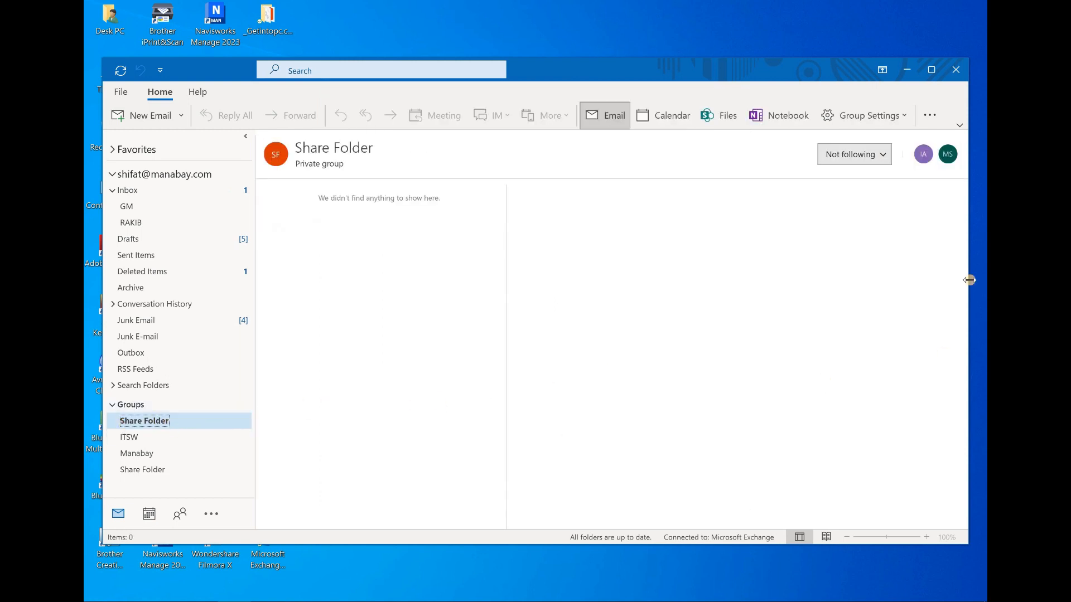
- Check the recipient suggestions for "it" in a new email from the Inbox, clear the entry and close the message
left_click(160, 197)
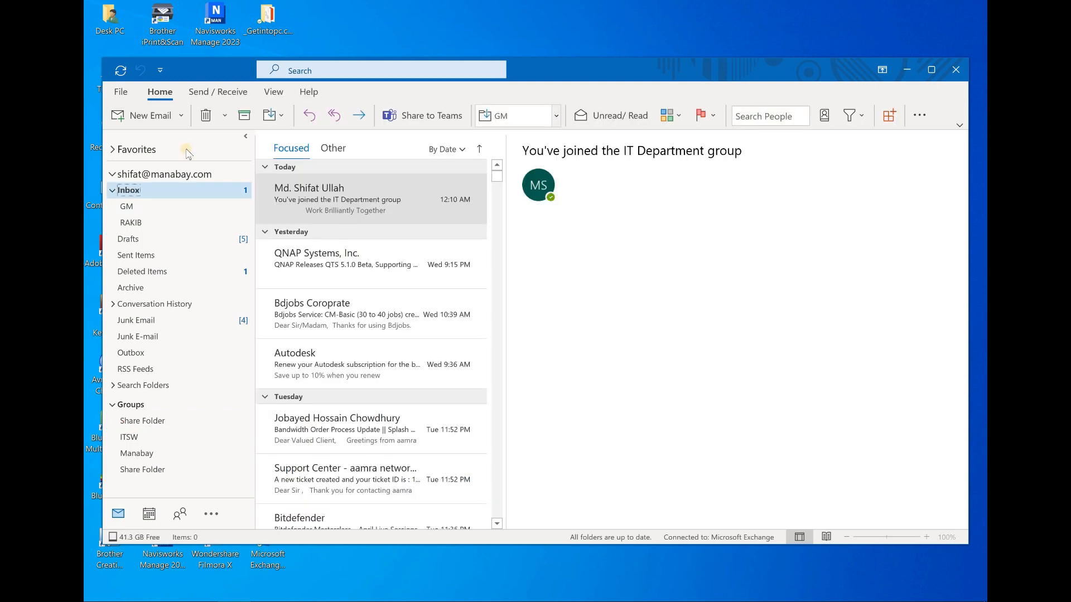
left_click(167, 121)
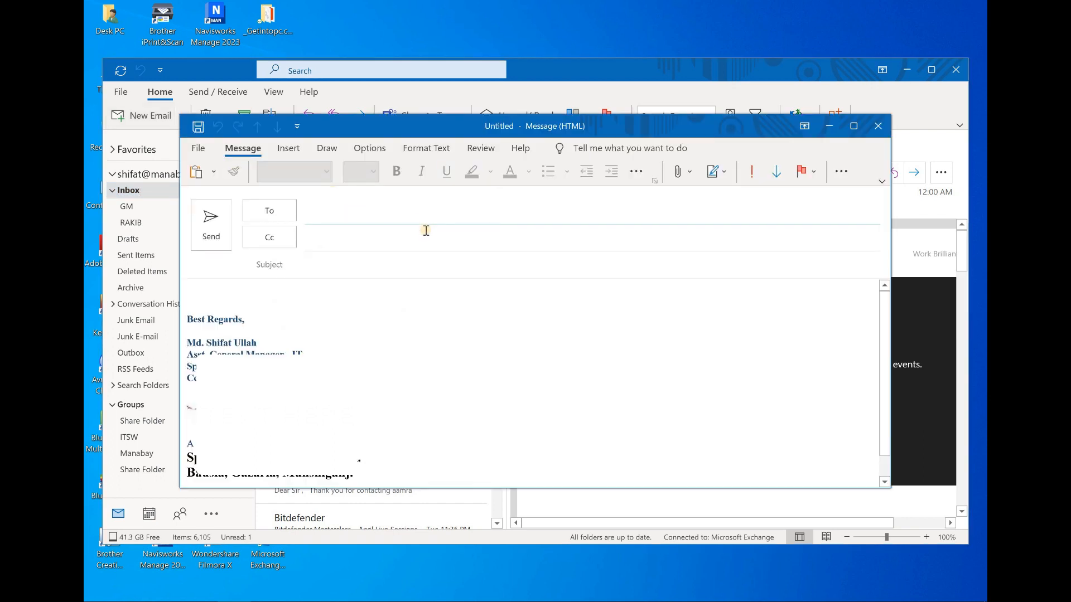
type("it")
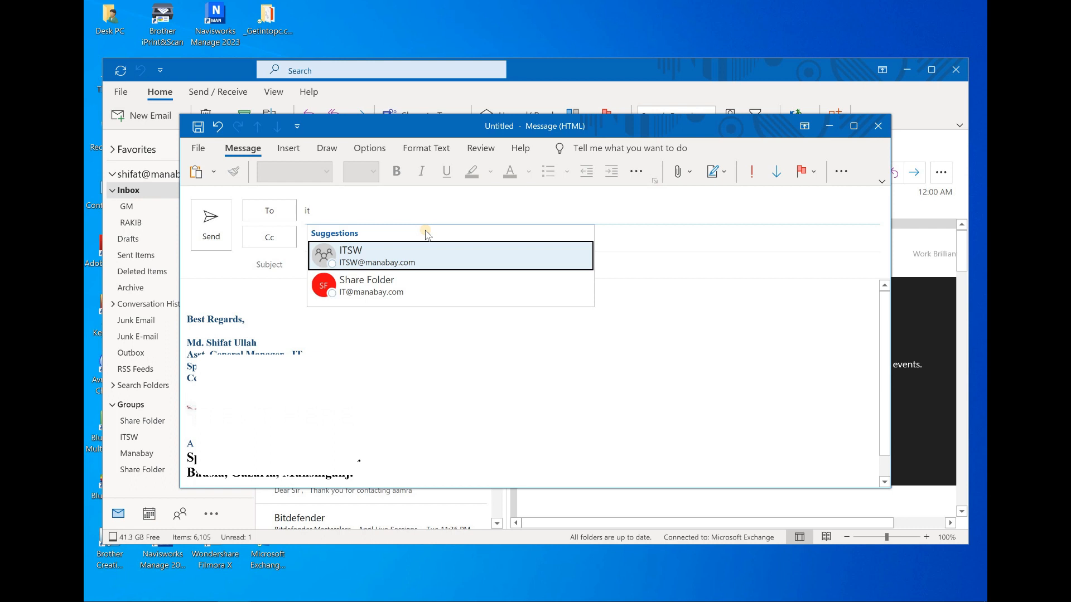
left_click(664, 347)
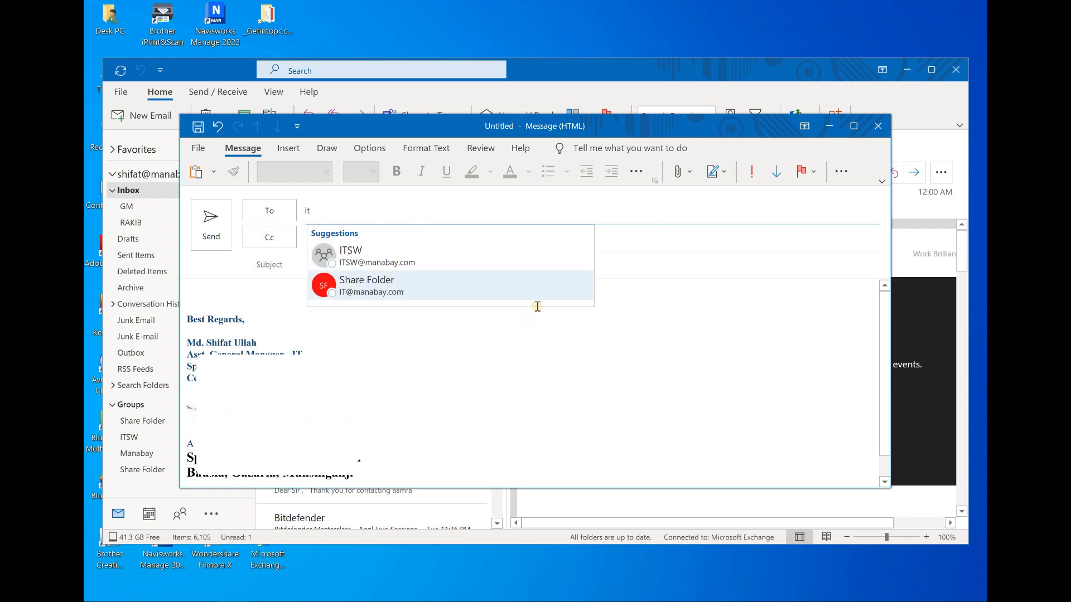
left_click(362, 214)
key("BackSpace")
key("BackSpace")
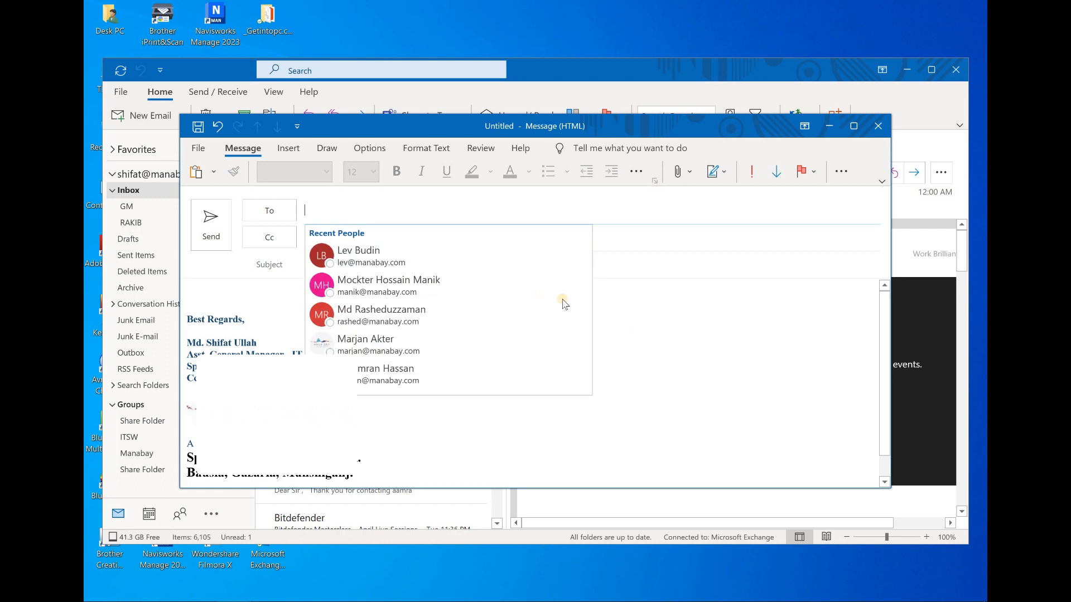
left_click(695, 346)
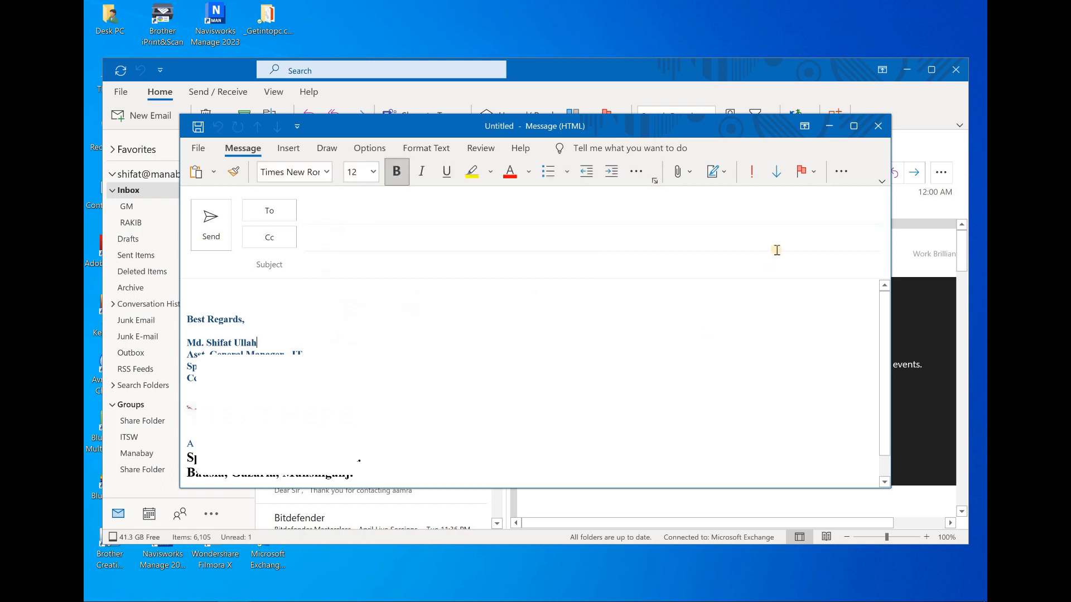
left_click(870, 134)
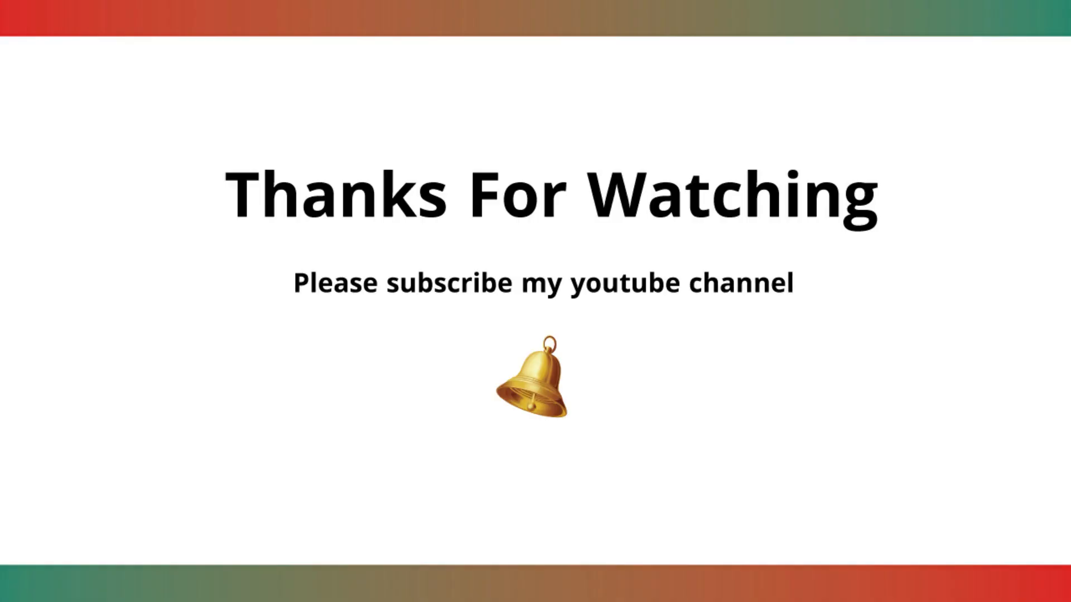